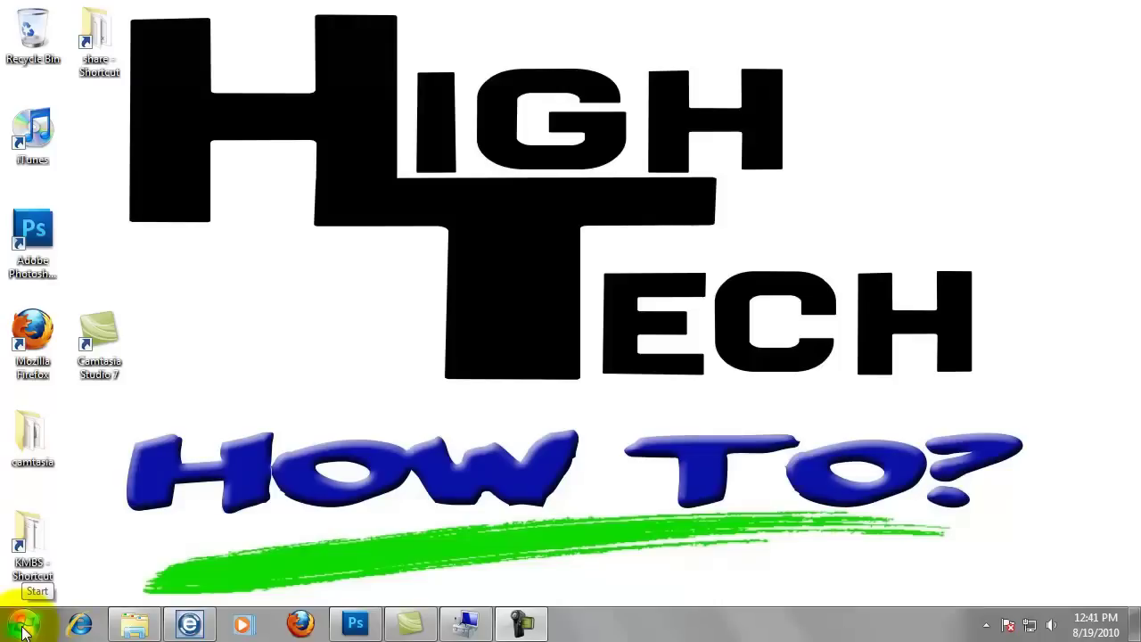
Open Computer Management from Computer and start a New User under Local Users and Groups.
left_click(25, 625)
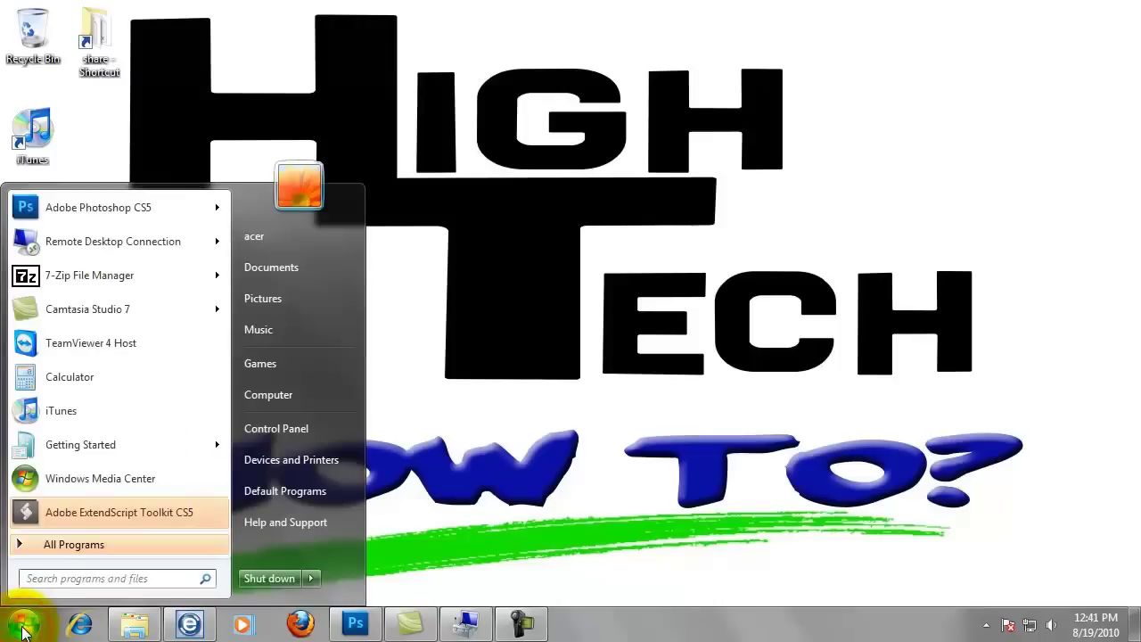
right_click(265, 397)
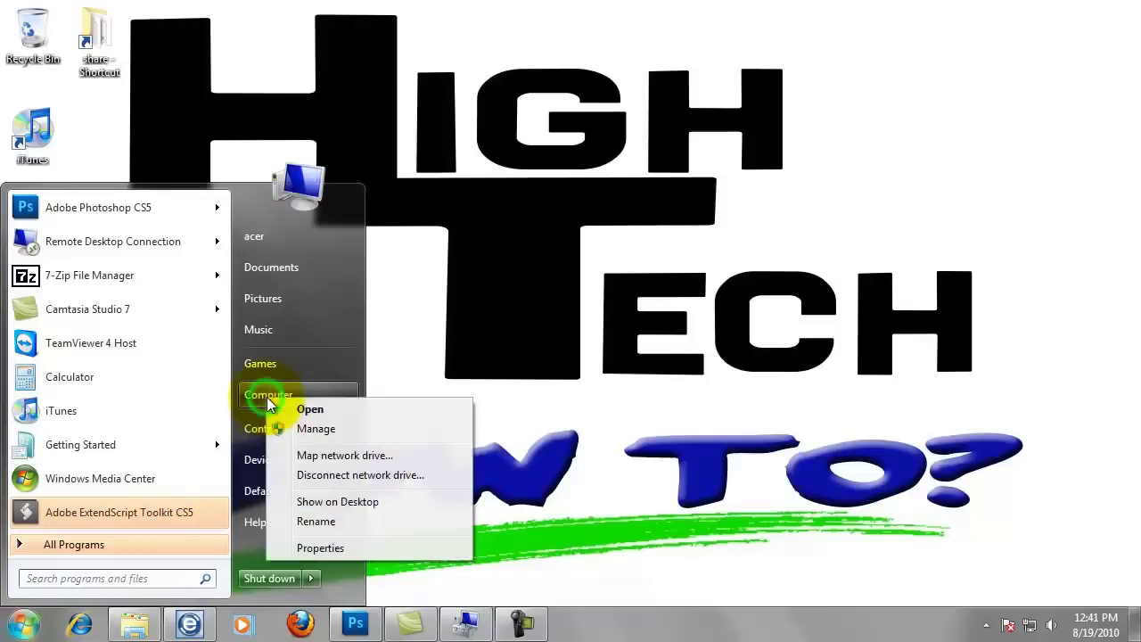
left_click(316, 429)
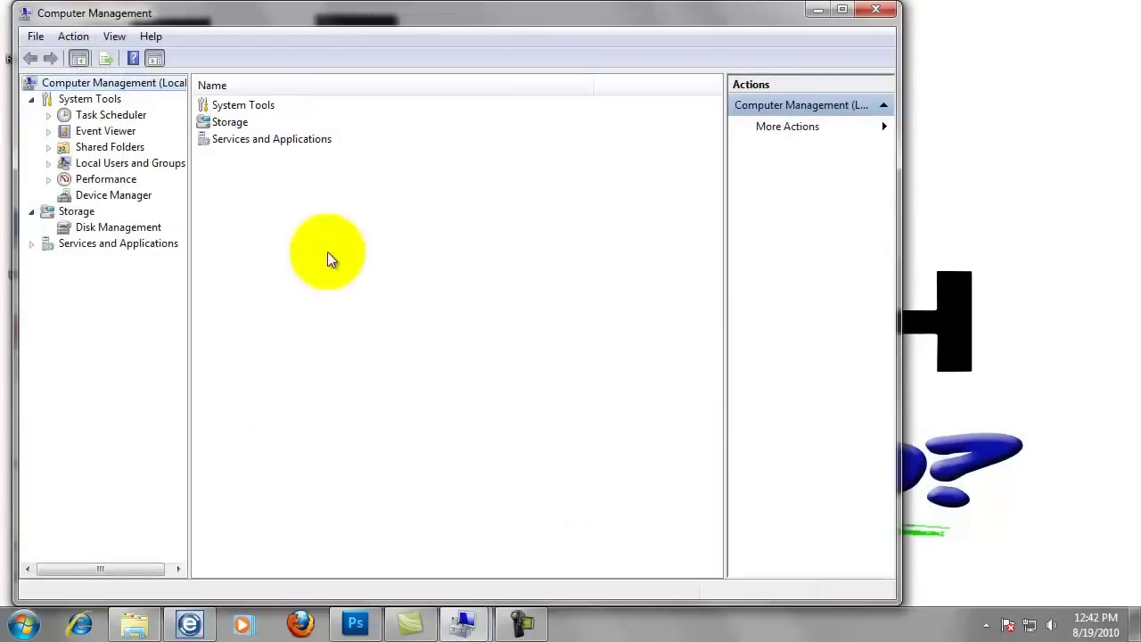
left_click(49, 163)
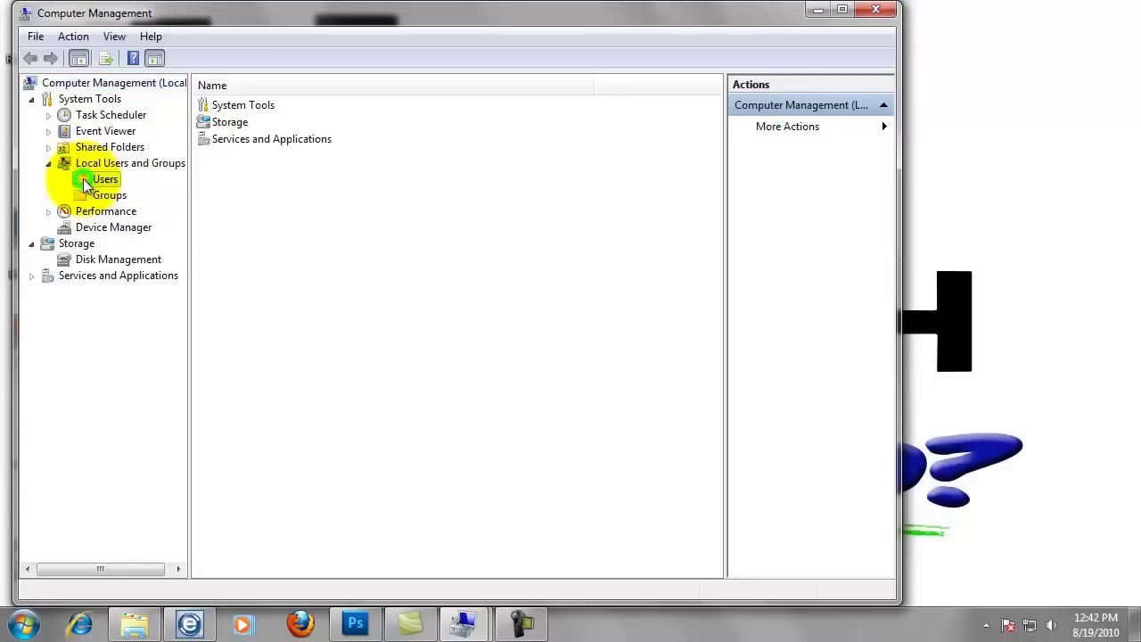
right_click(86, 183)
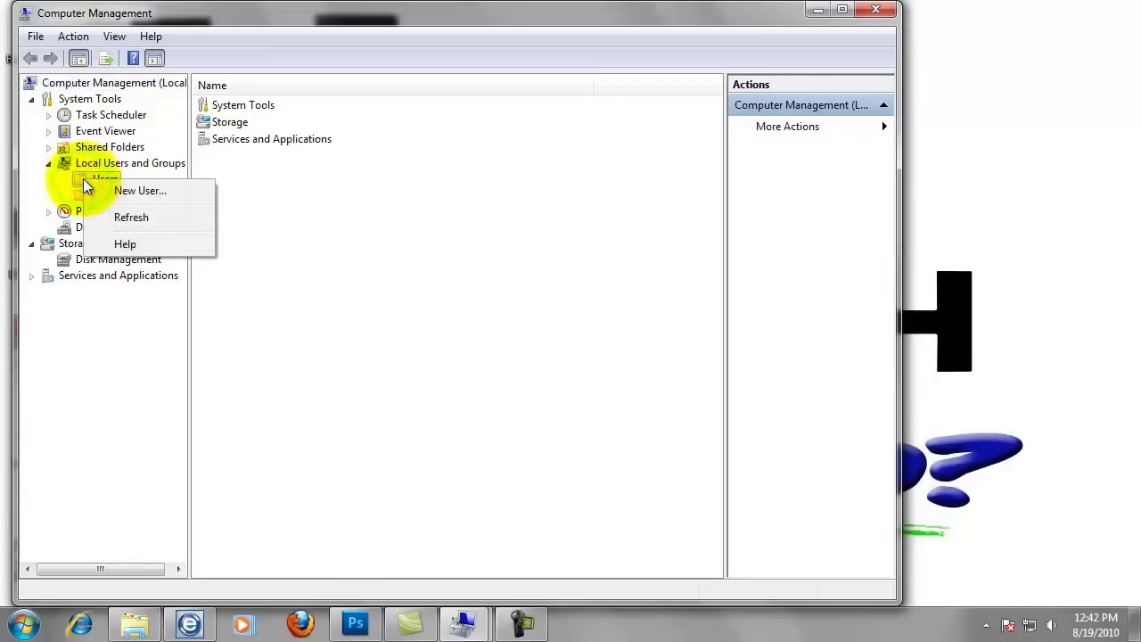
left_click(136, 194)
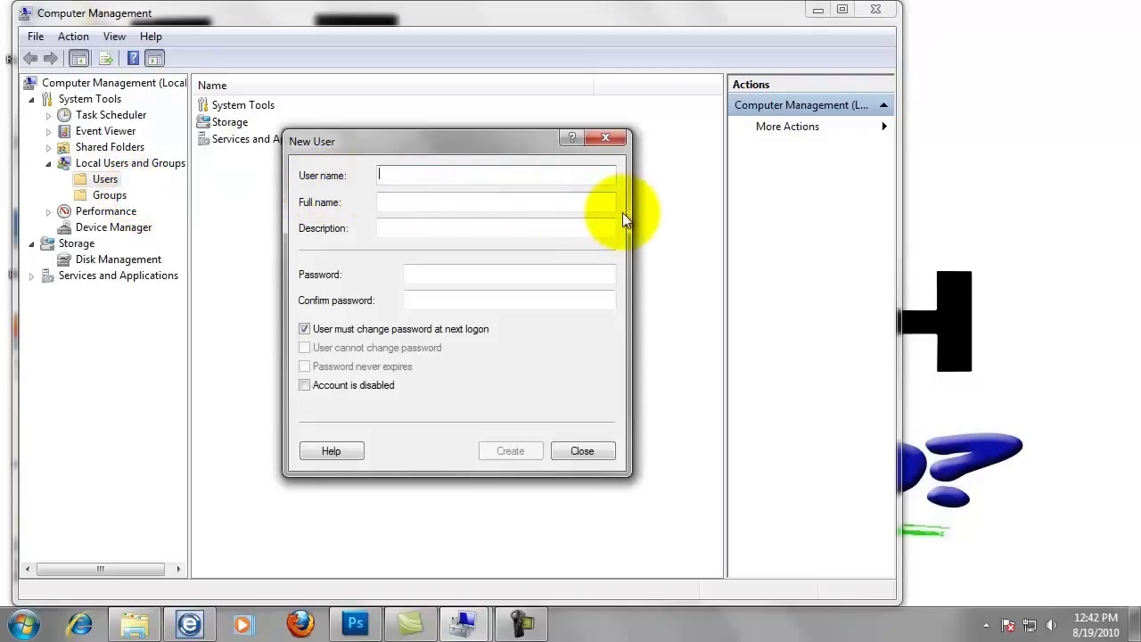
type("b")
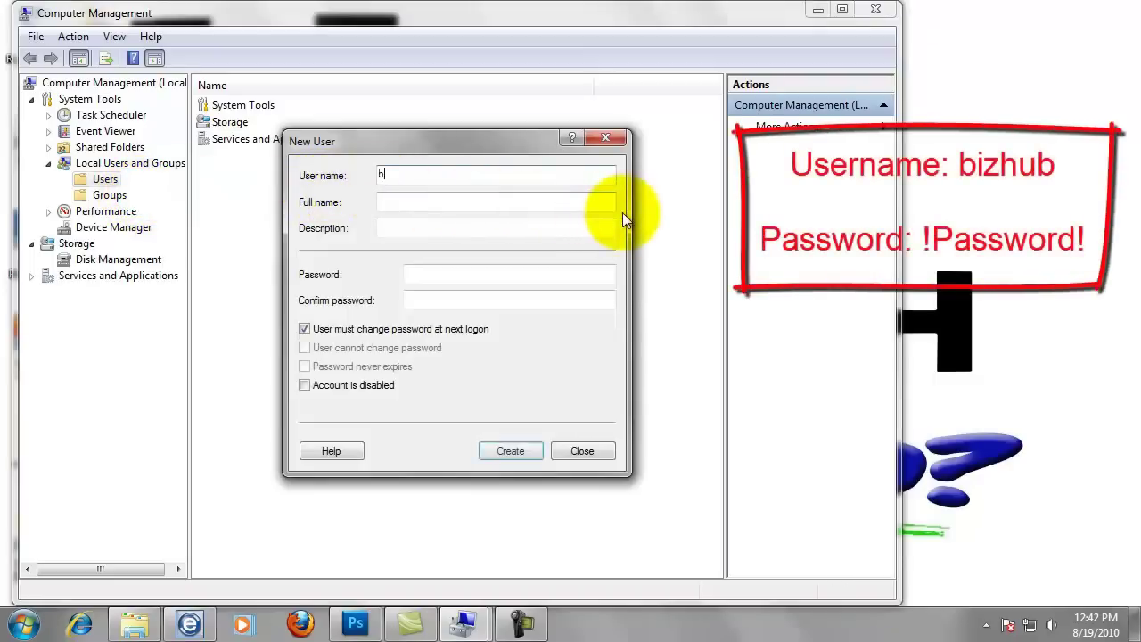
type("izhub")
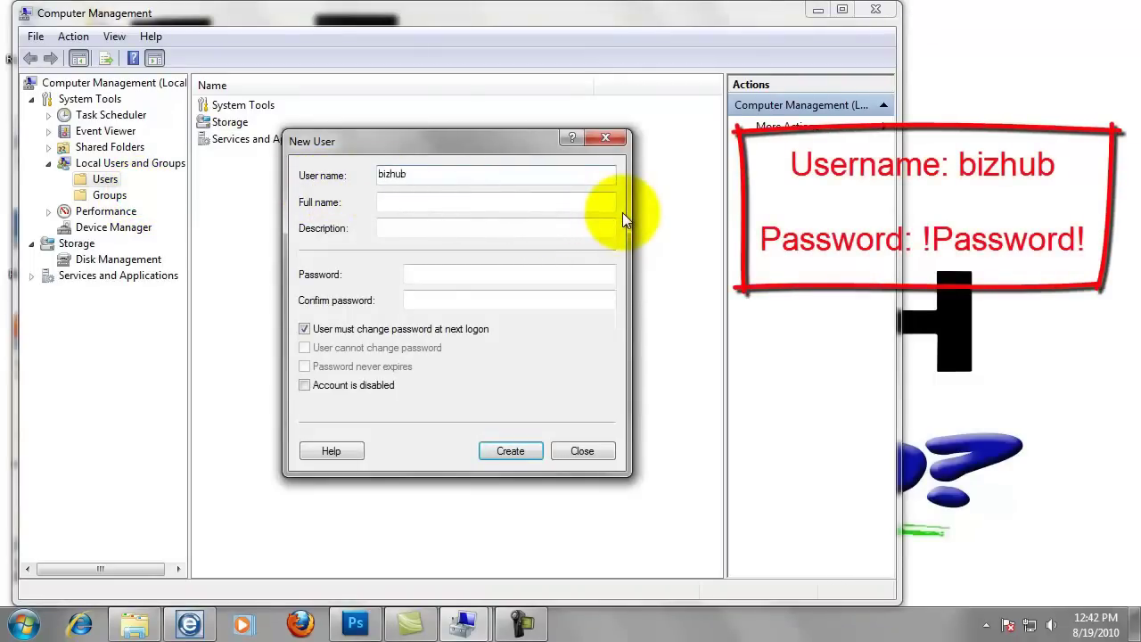
Create user bizhub whose password never expires and cannot be changed by the user.
left_click(465, 273)
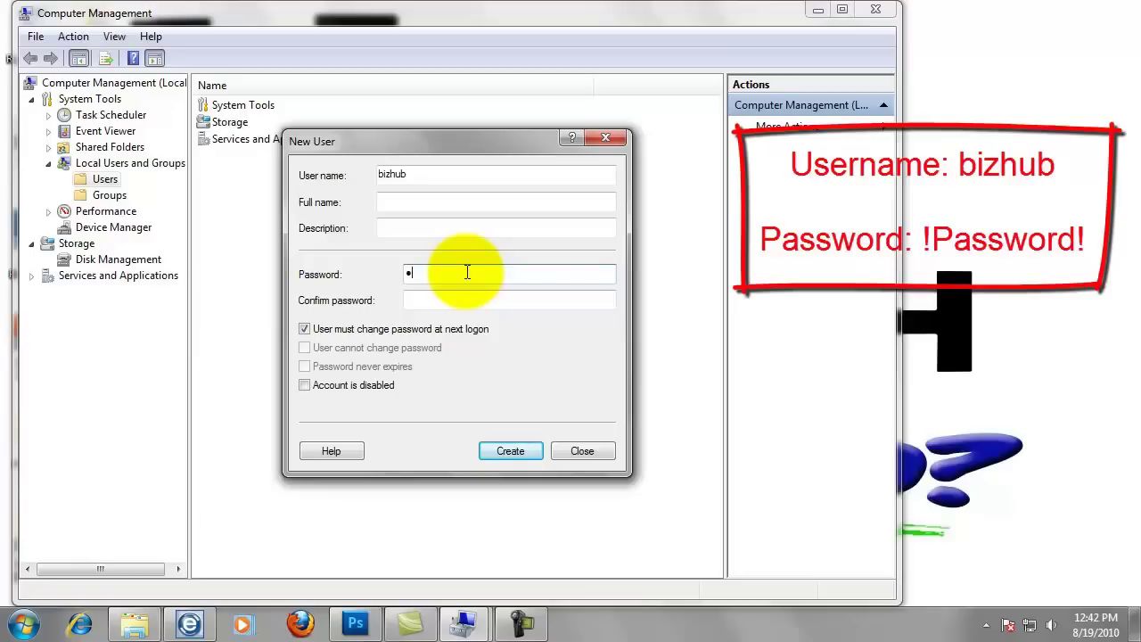
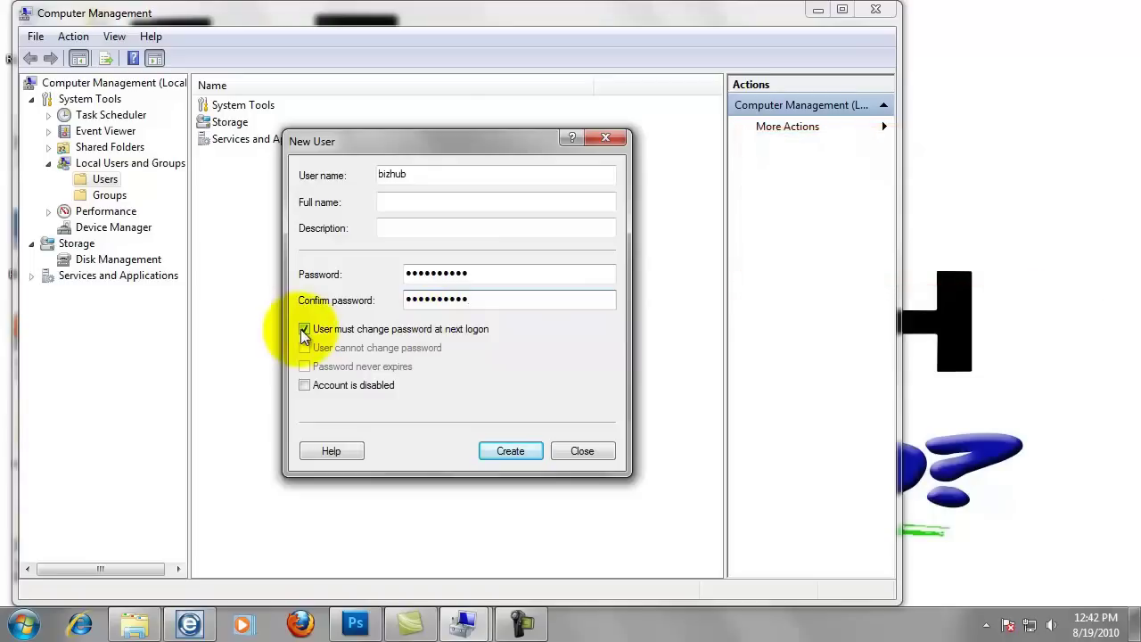
left_click(304, 330)
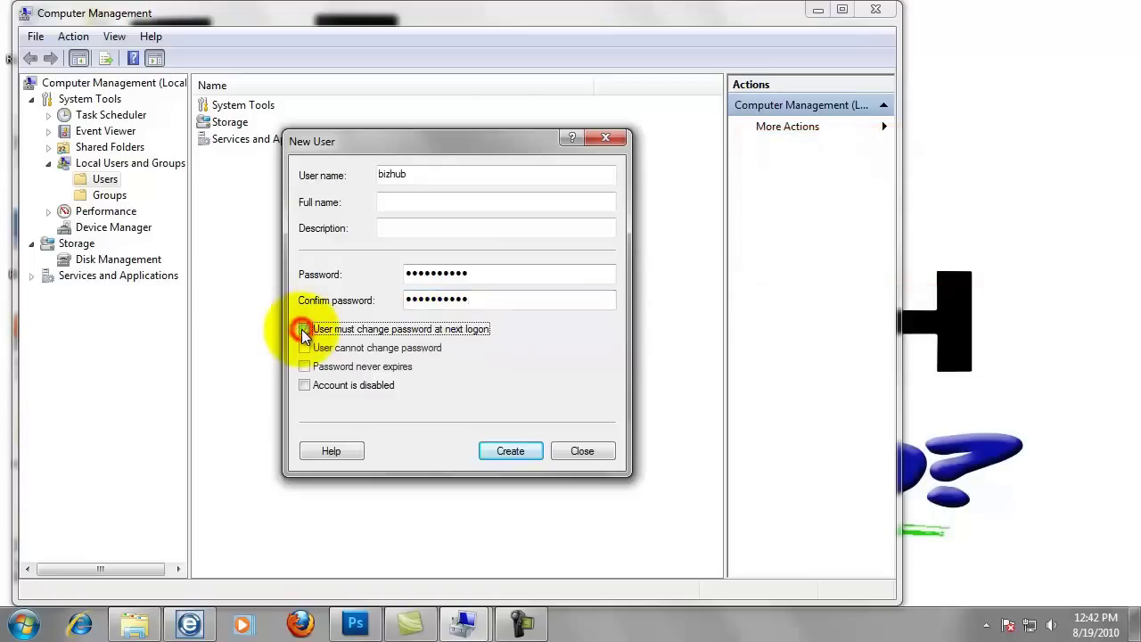
left_click(304, 347)
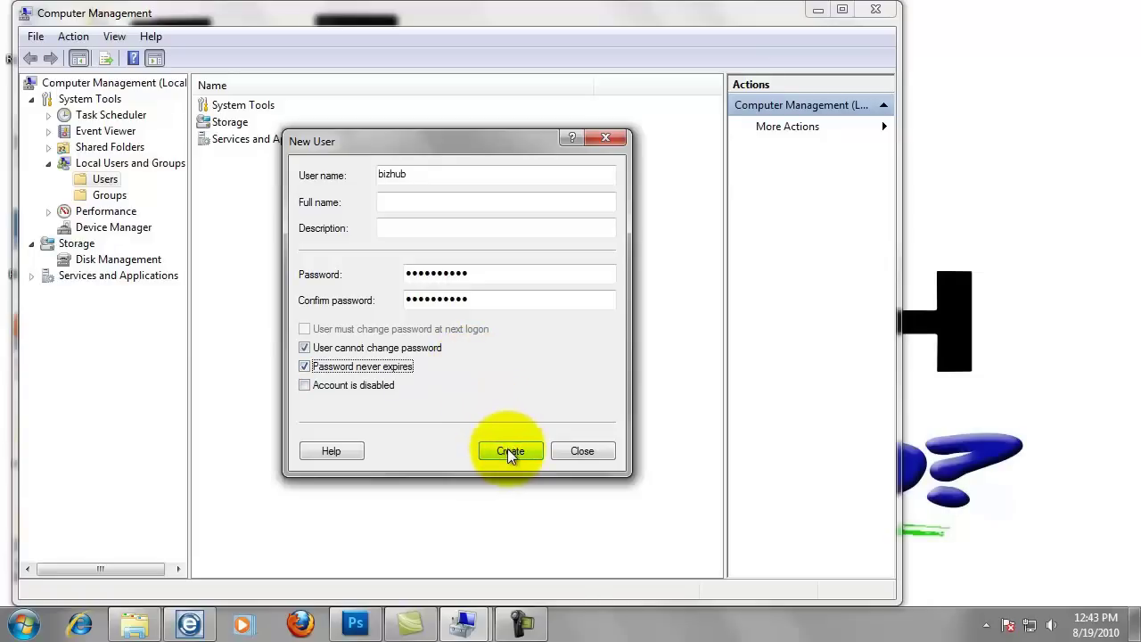
left_click(509, 451)
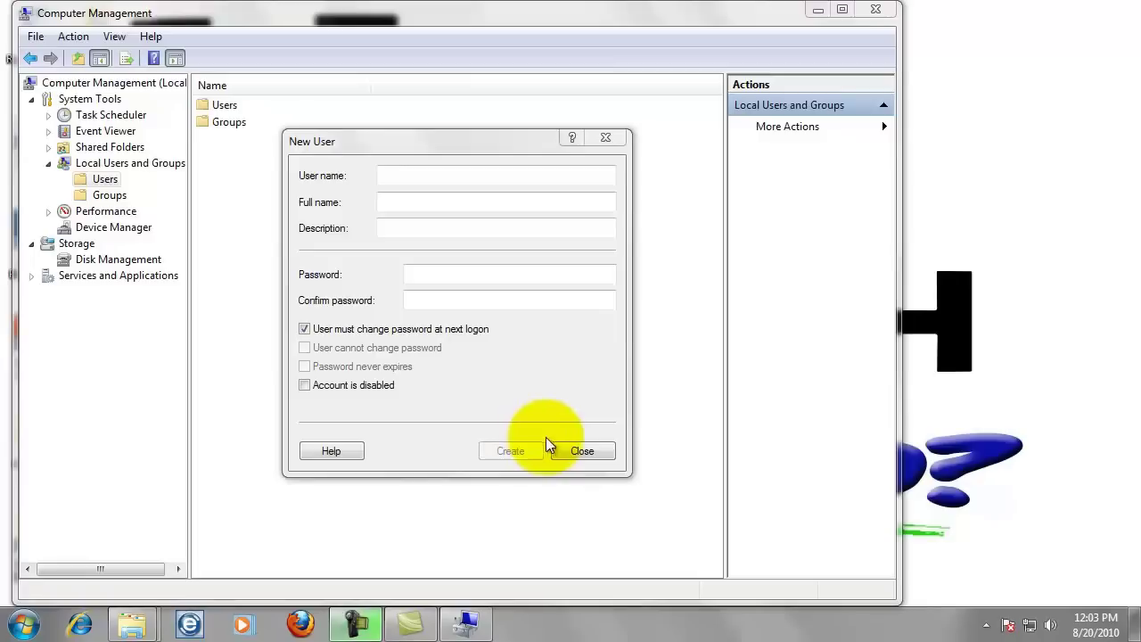
Remove bizhub from the Users group, then close Computer Management.
left_click(572, 448)
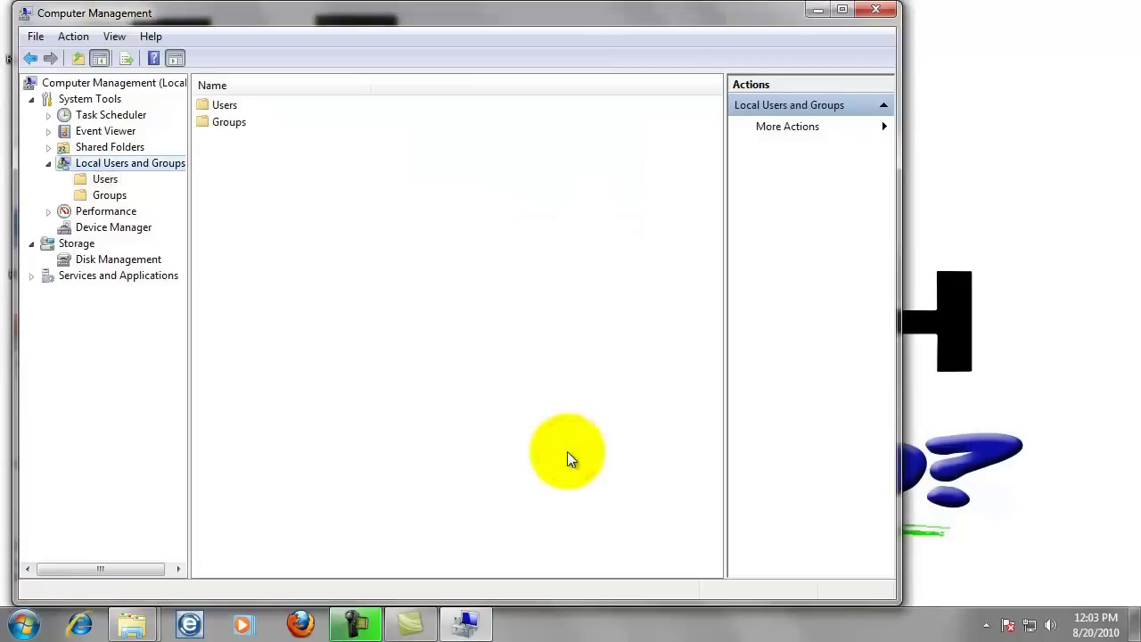
left_click(105, 179)
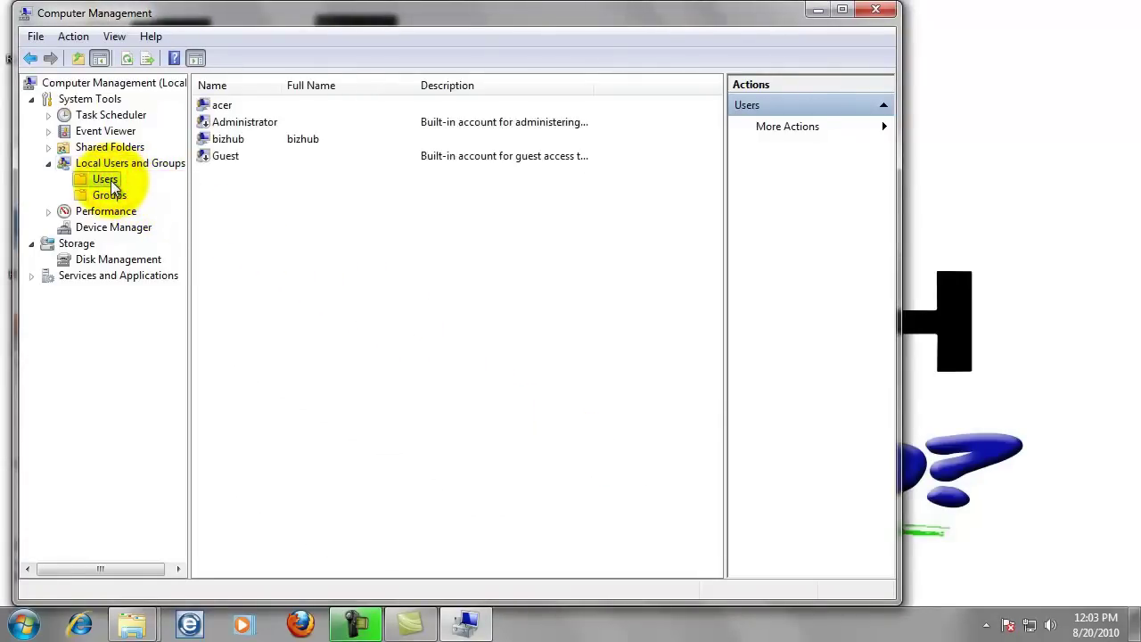
double_click(228, 139)
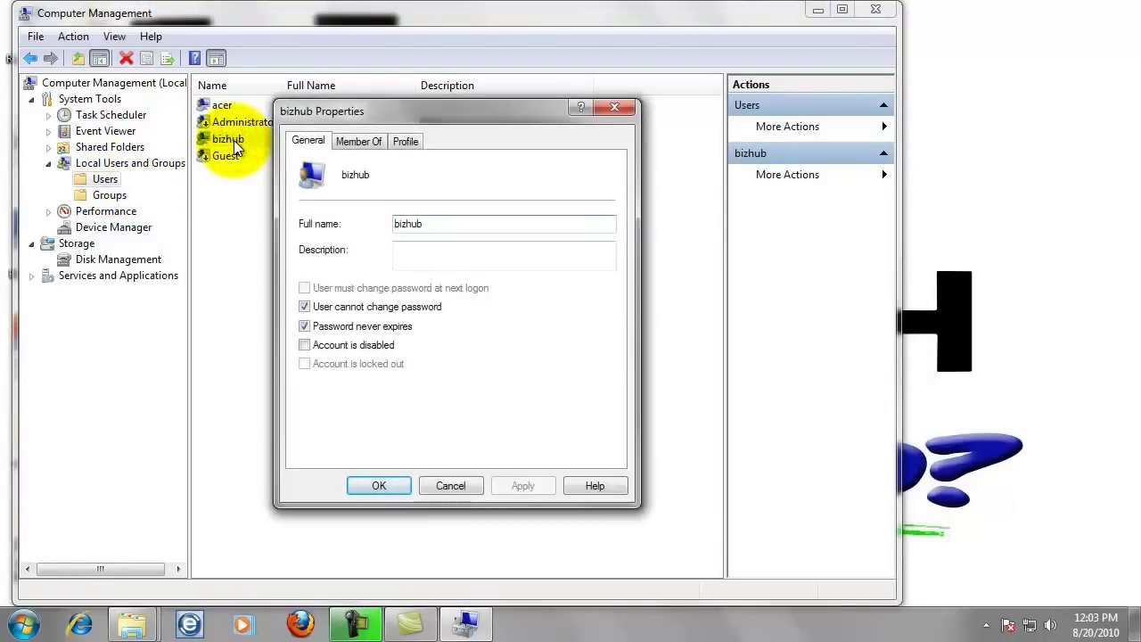
left_click(359, 141)
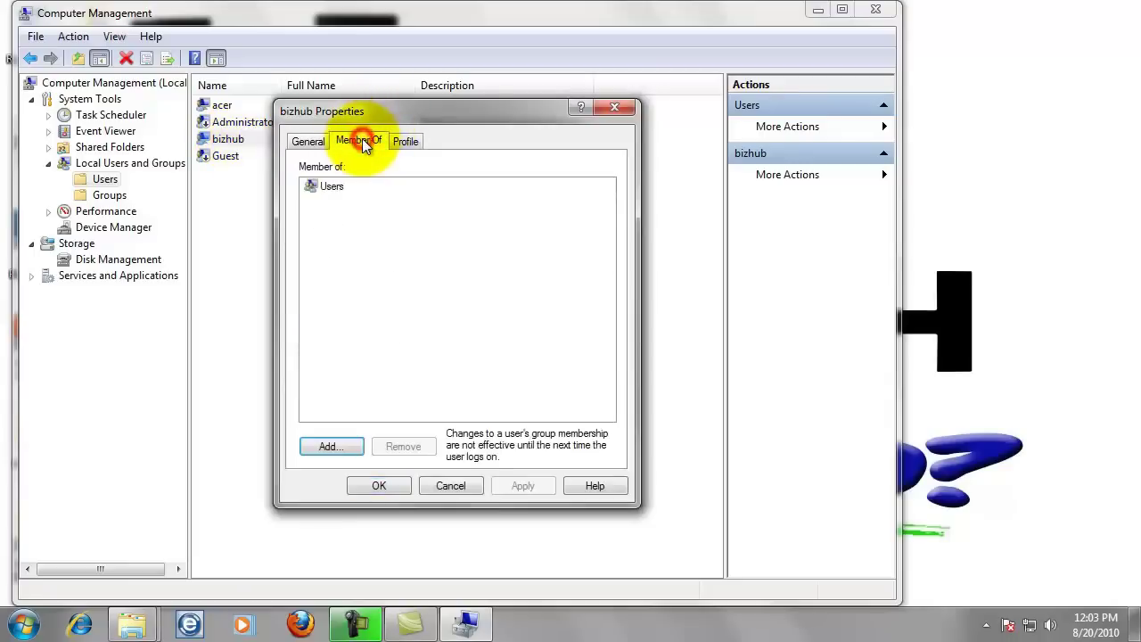
left_click(335, 185)
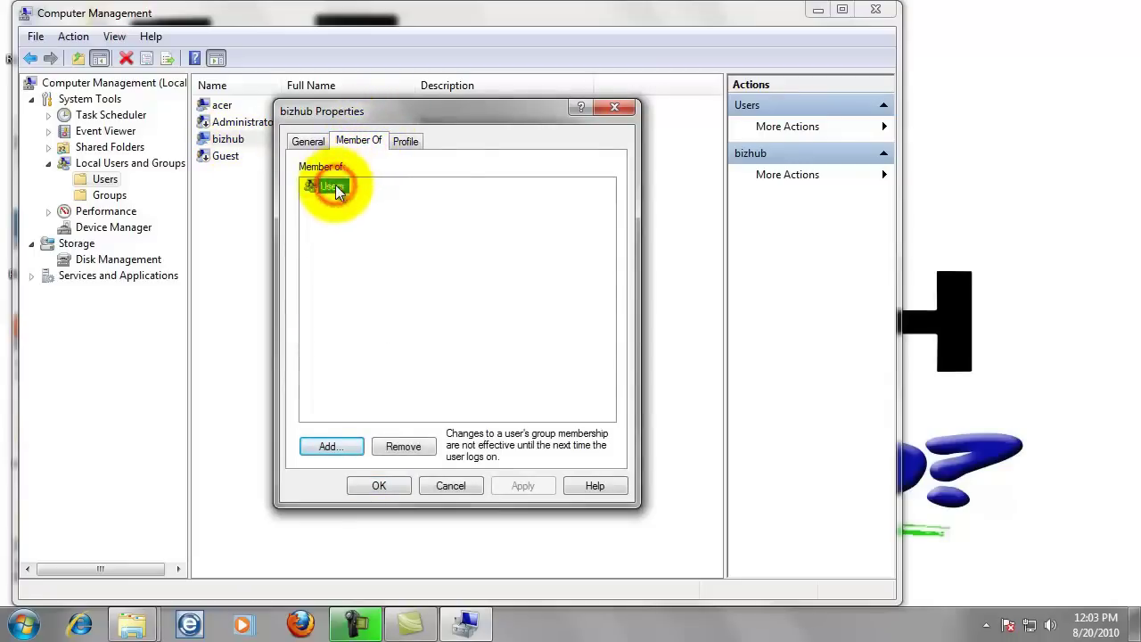
left_click(398, 444)
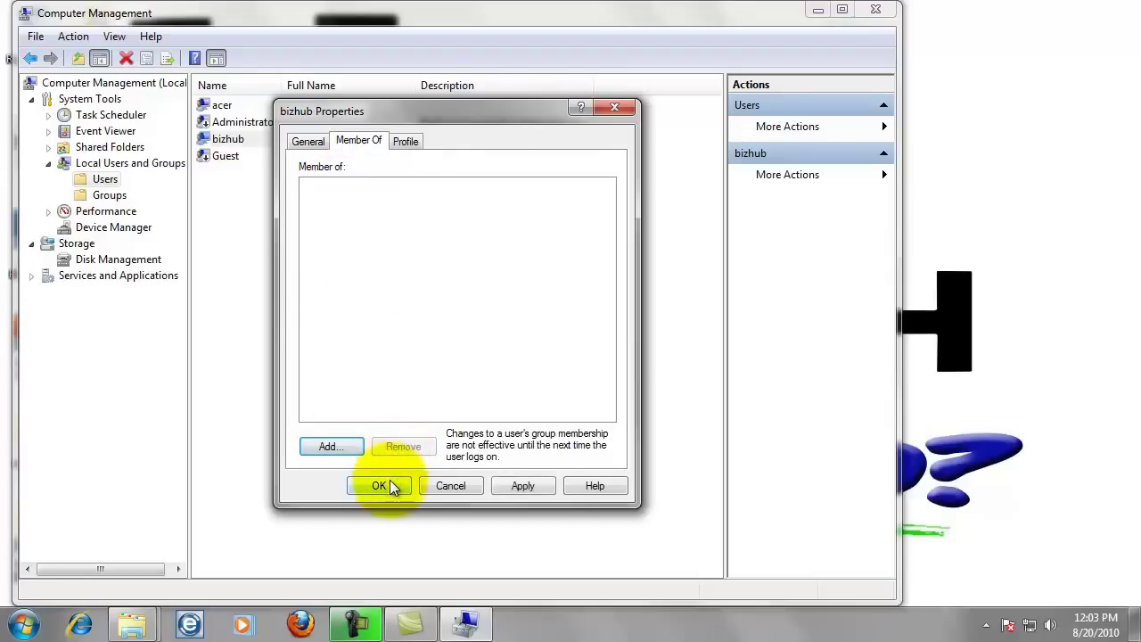
left_click(389, 481)
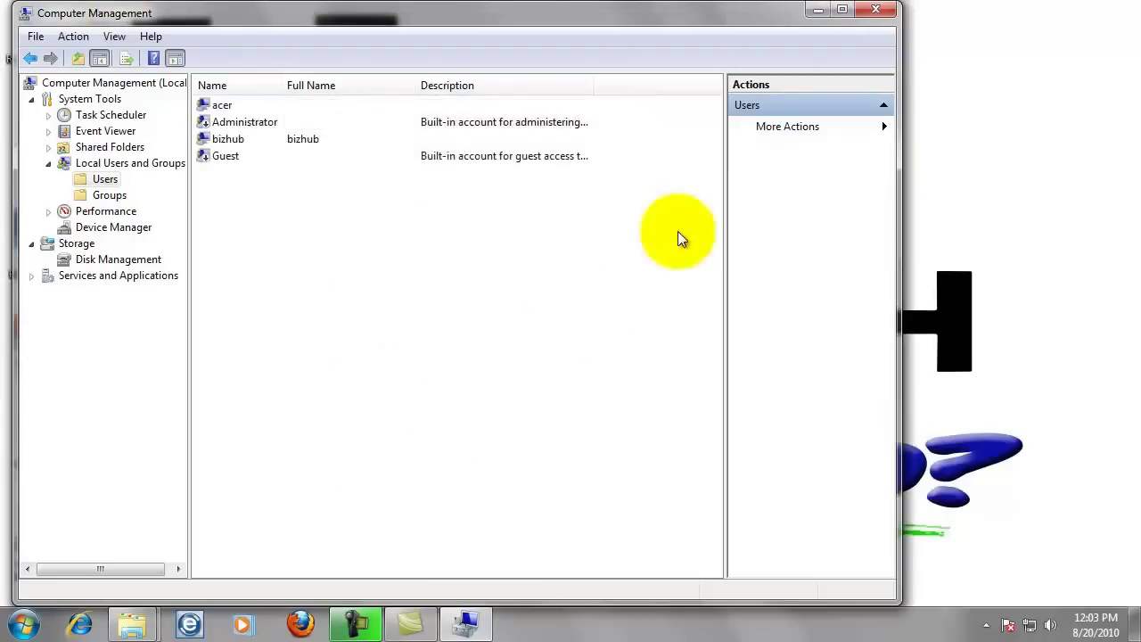
left_click(875, 10)
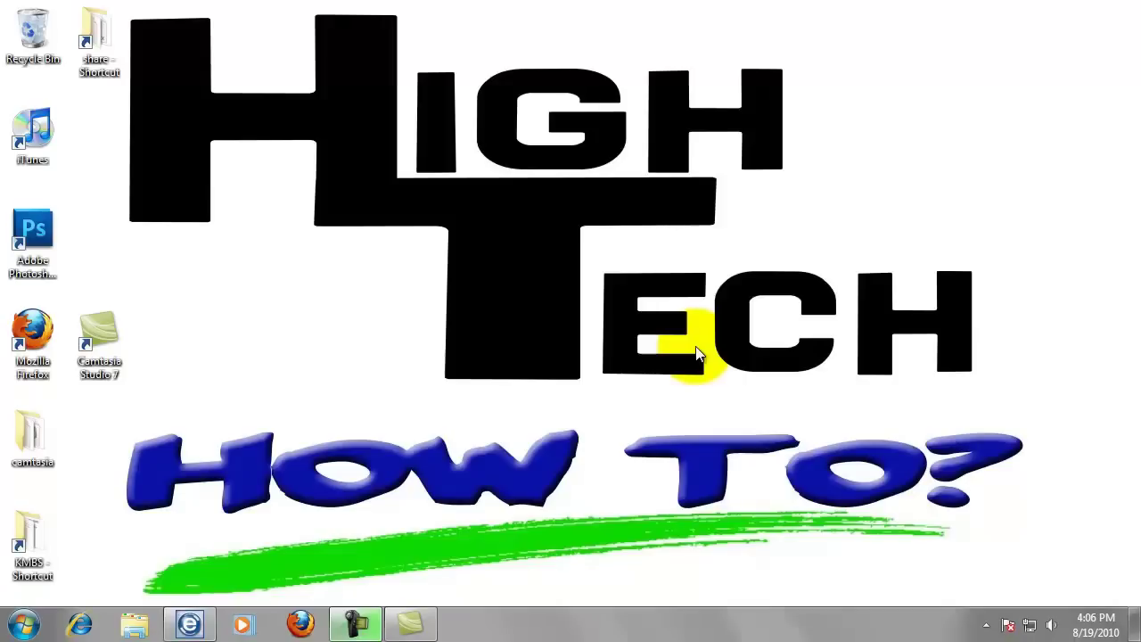
Open Local Disk (C:) and create a new folder named myscans there.
left_click(20, 629)
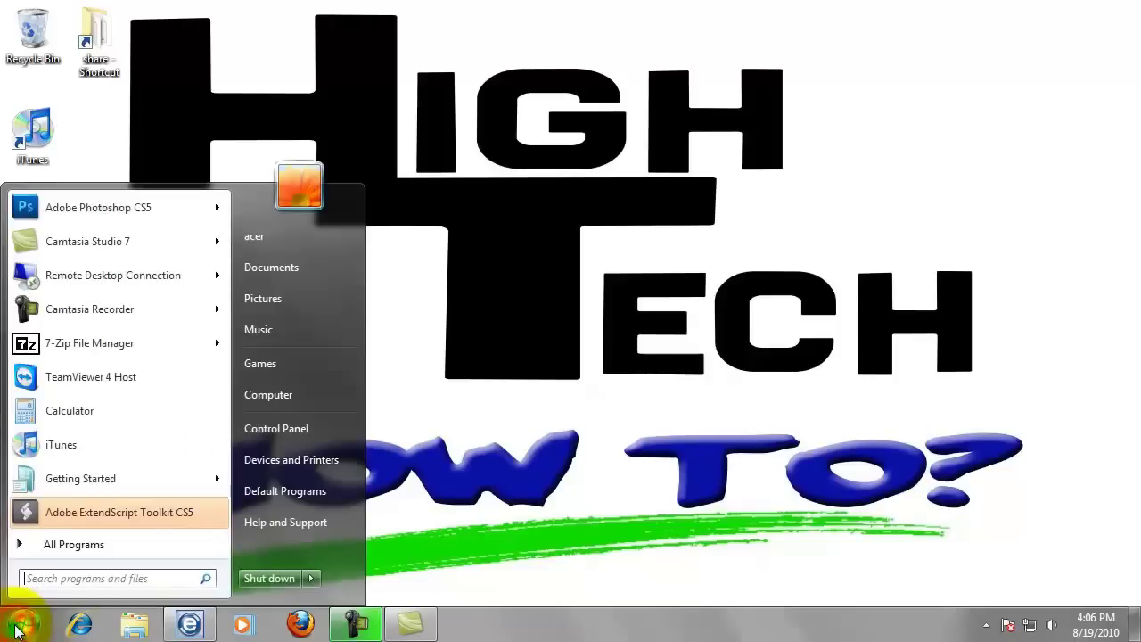
left_click(286, 395)
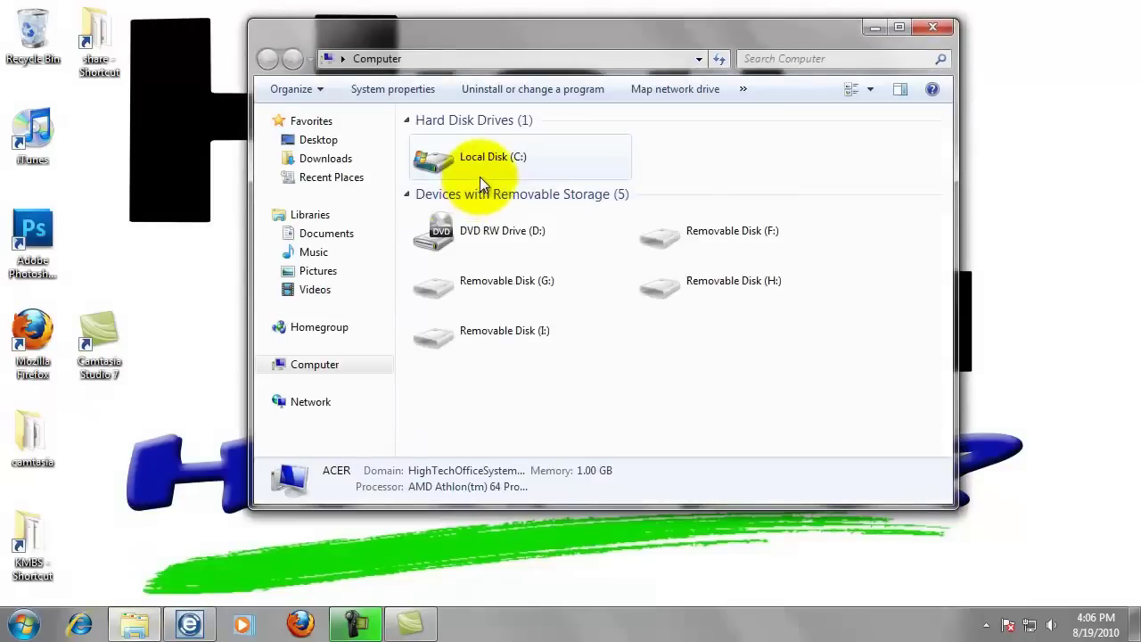
double_click(488, 174)
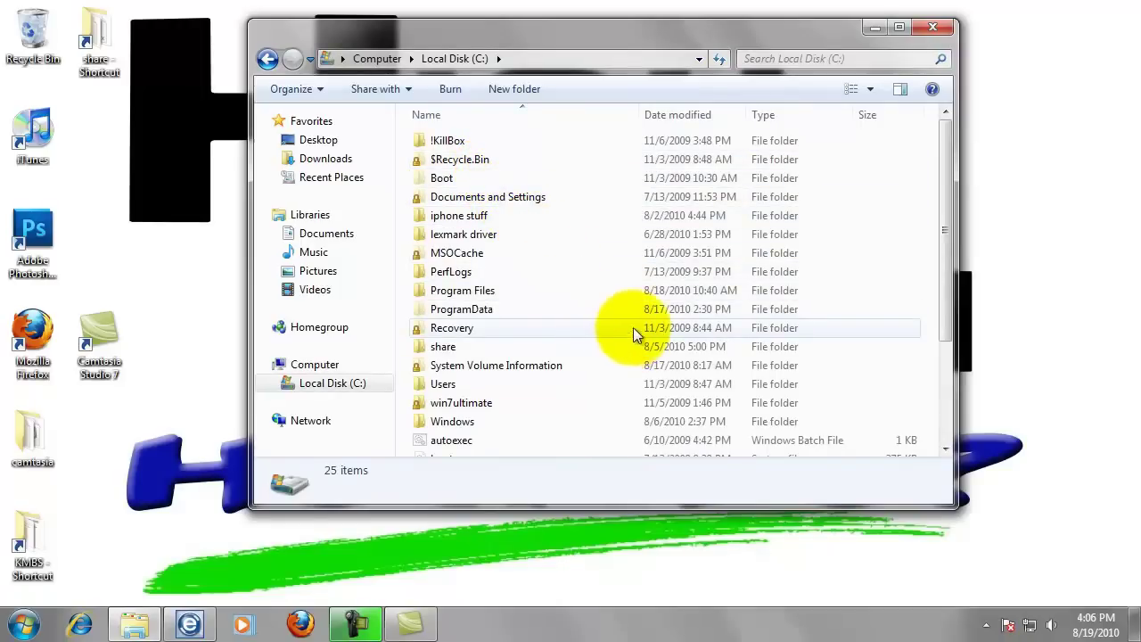
right_click(832, 348)
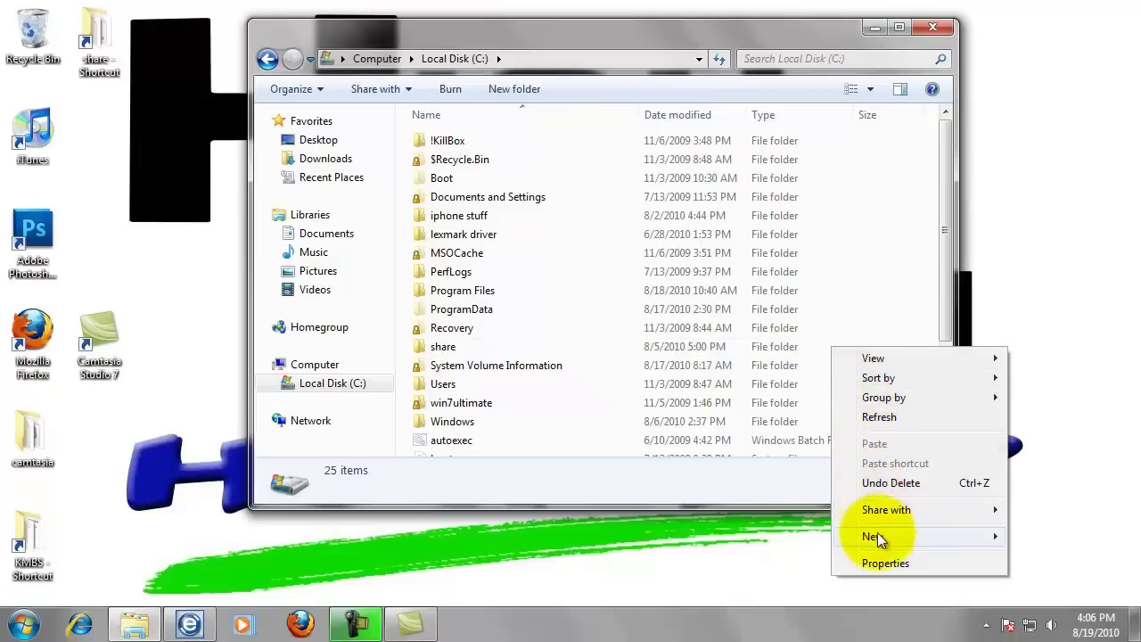
mouse_move(873, 536)
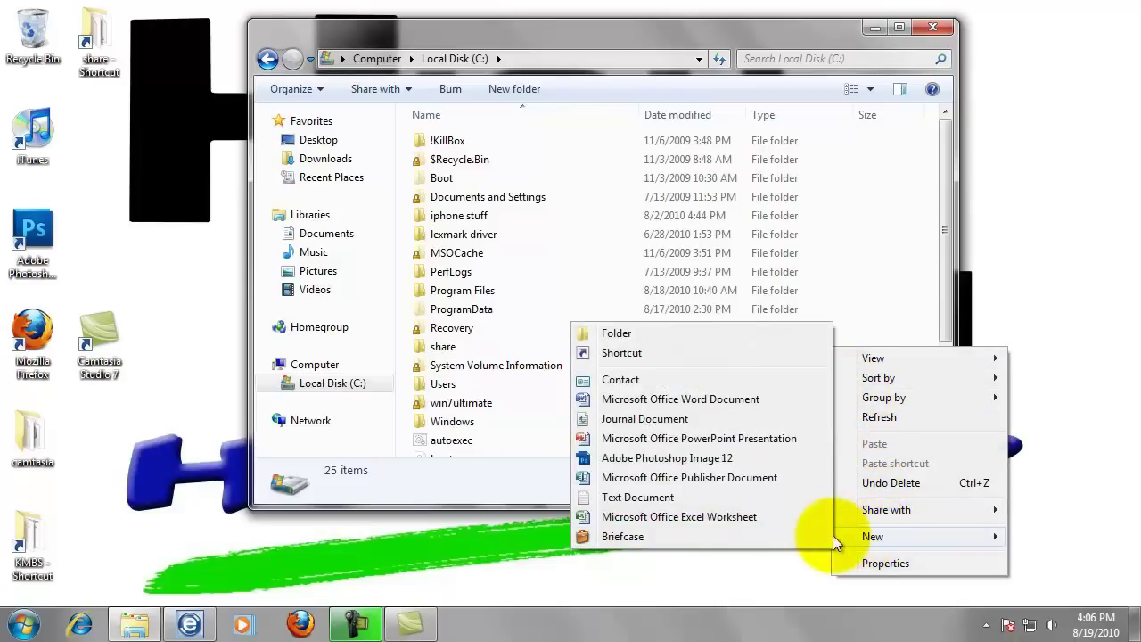
left_click(632, 339)
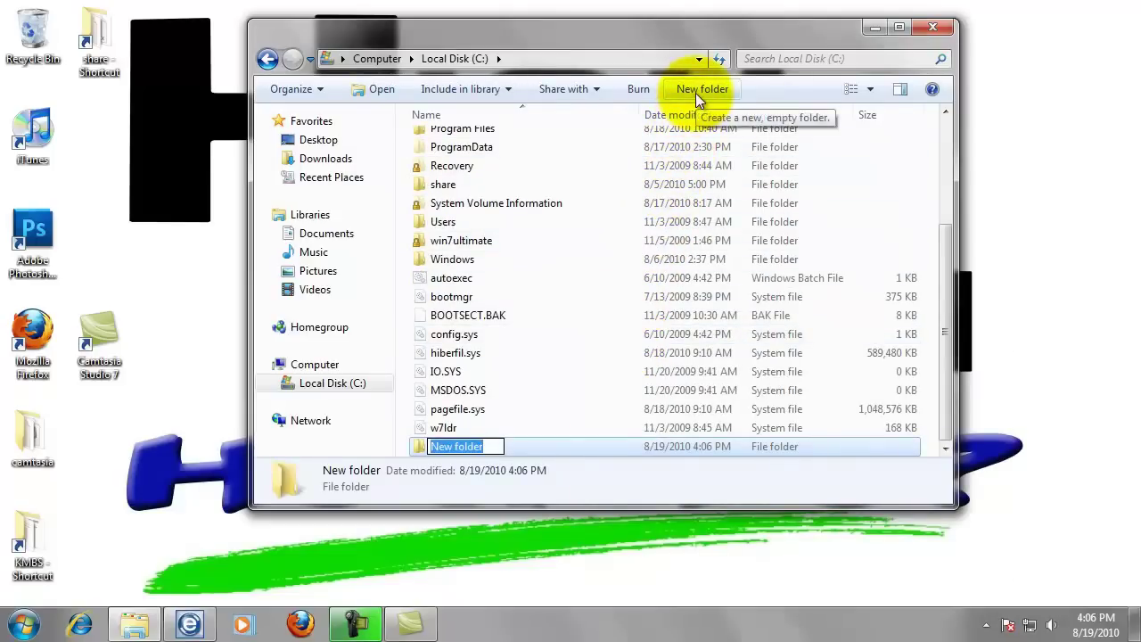
left_click(696, 93)
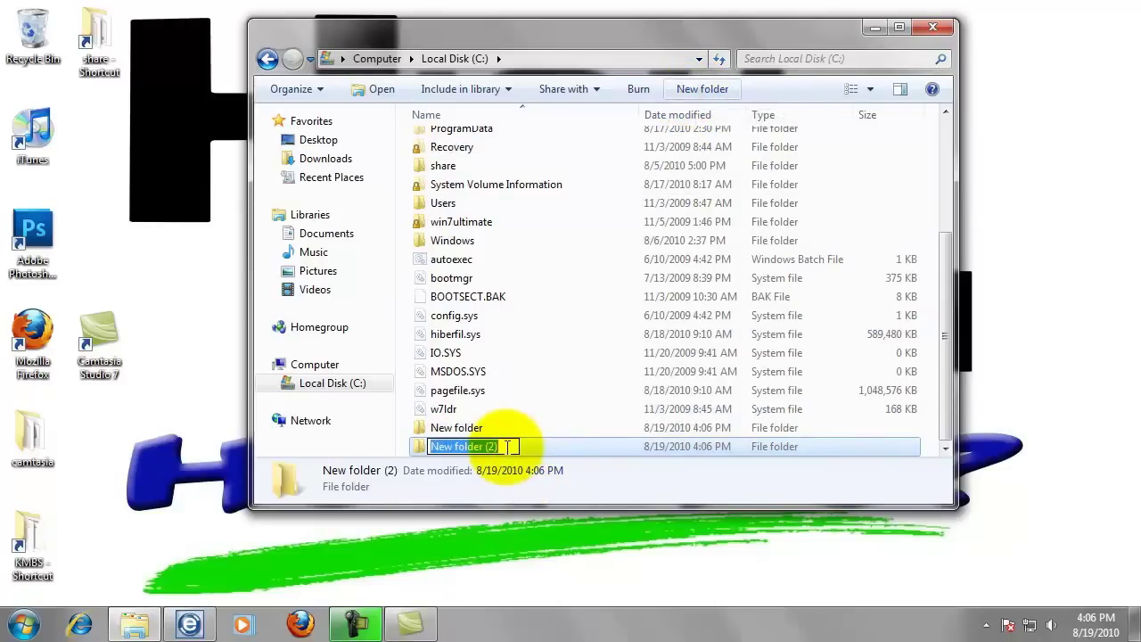
type("myscans")
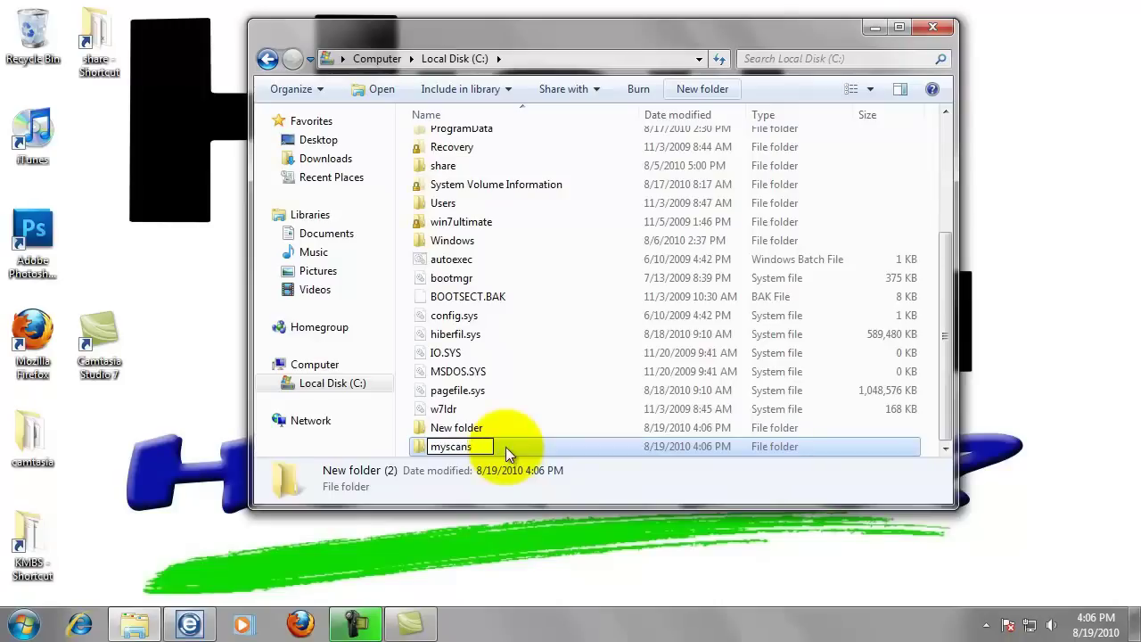
key("Return")
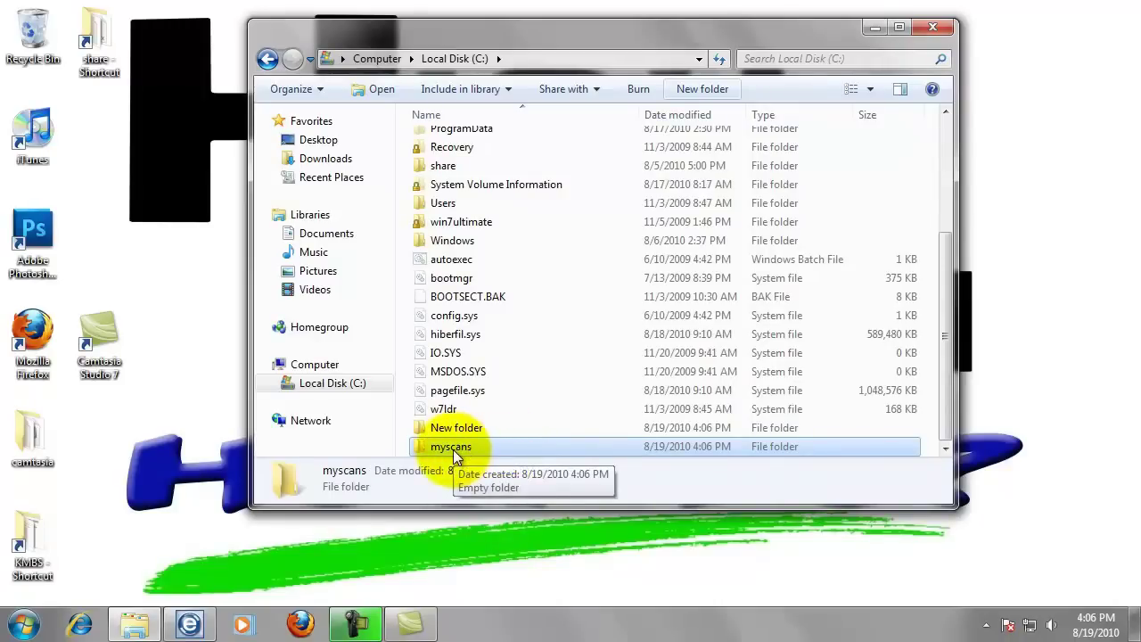
Open the myscans folder's Properties on the Sharing tab.
right_click(454, 450)
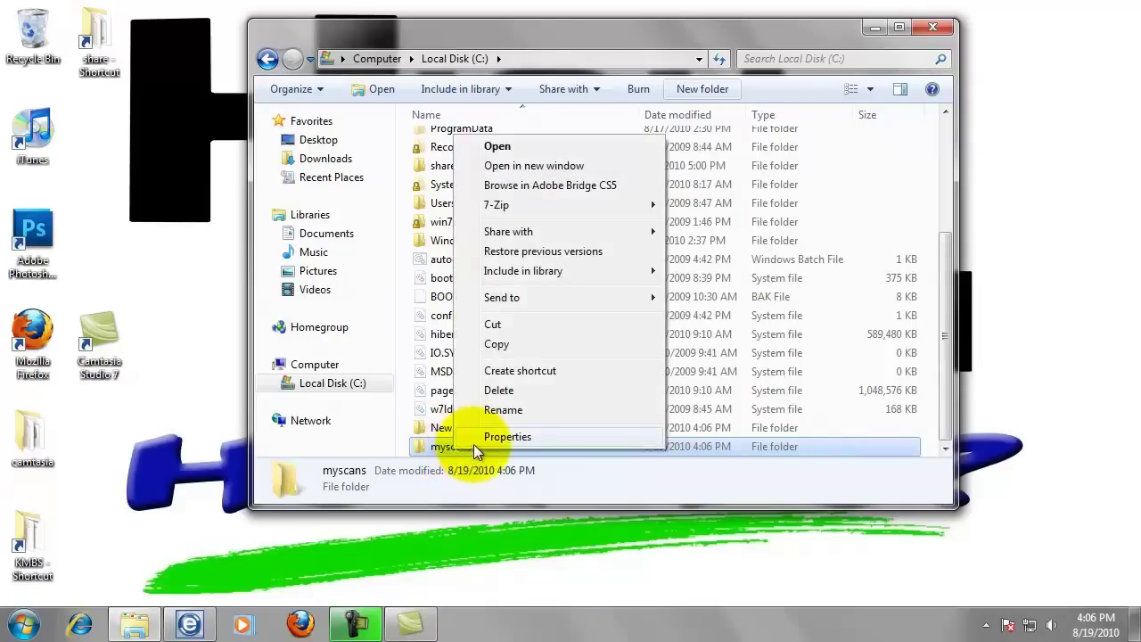
left_click(526, 434)
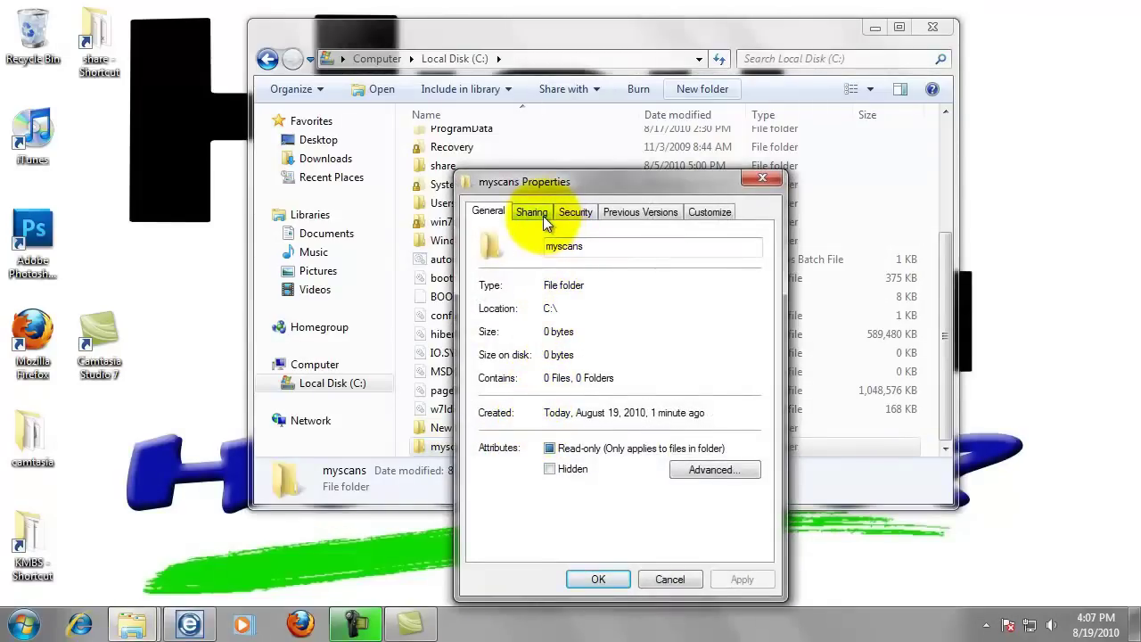
left_click(531, 212)
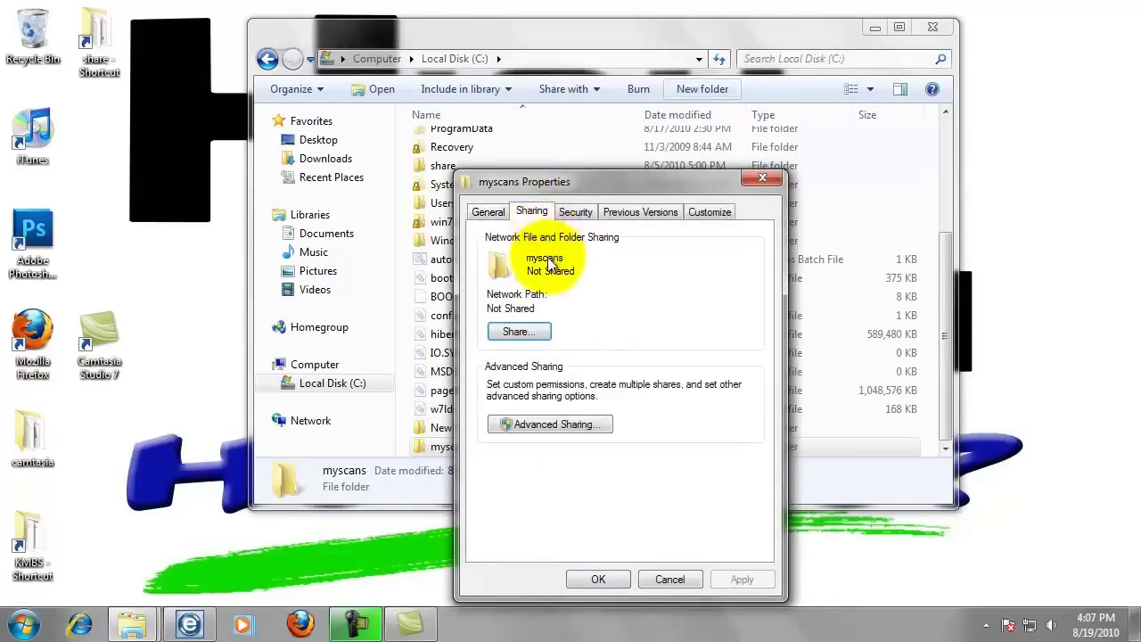
Share myscans with bizhub at Read/Write permission.
left_click(532, 336)
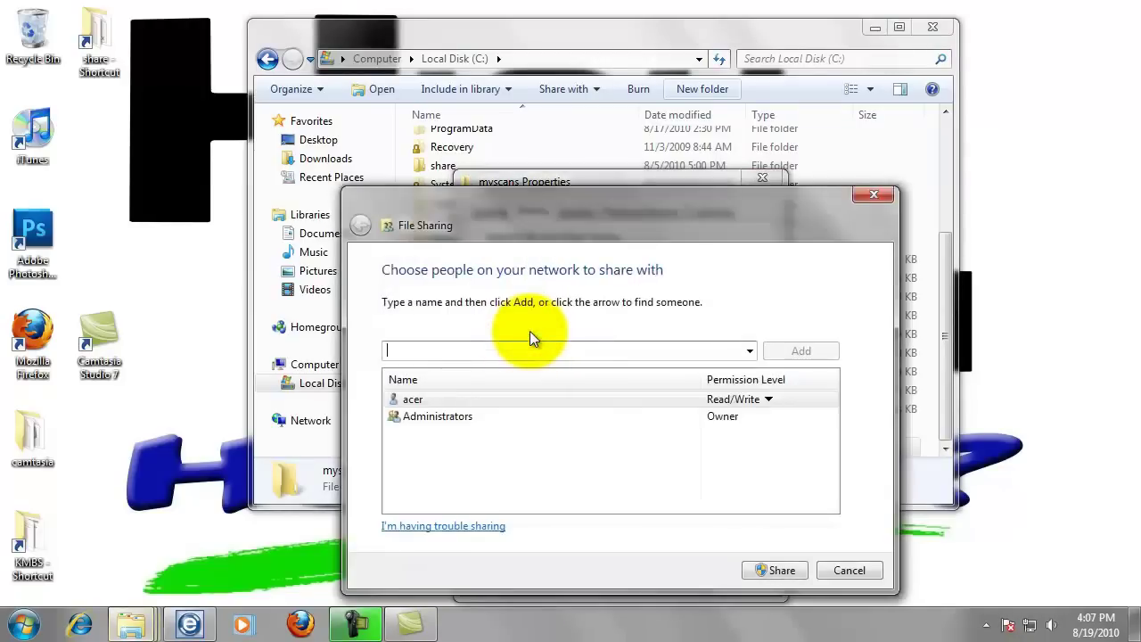
left_click(542, 350)
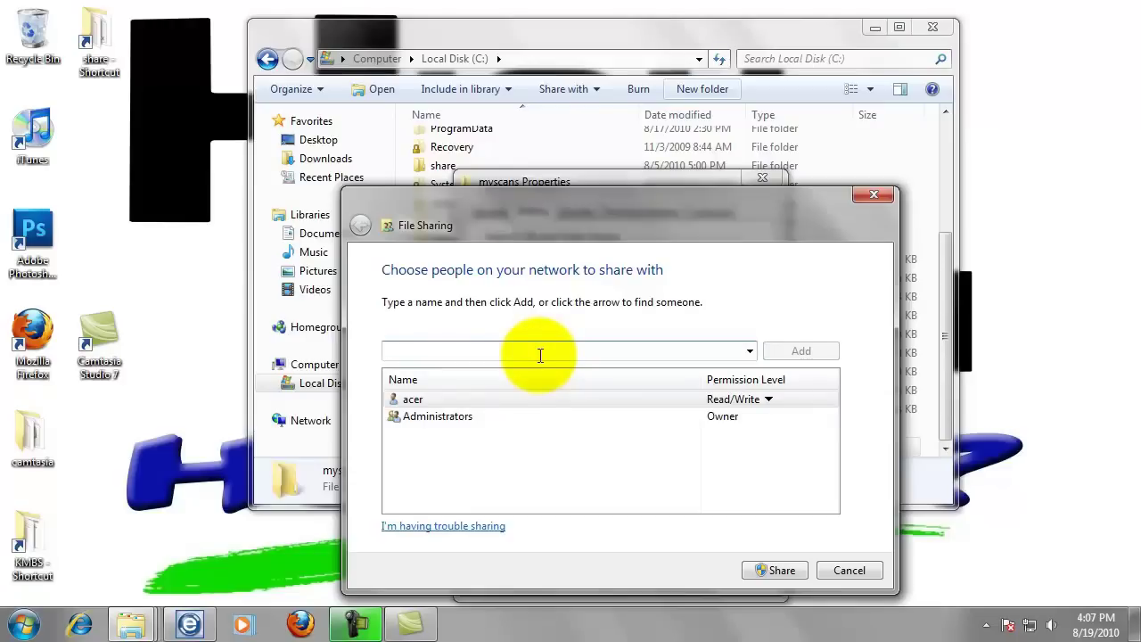
type("izhub")
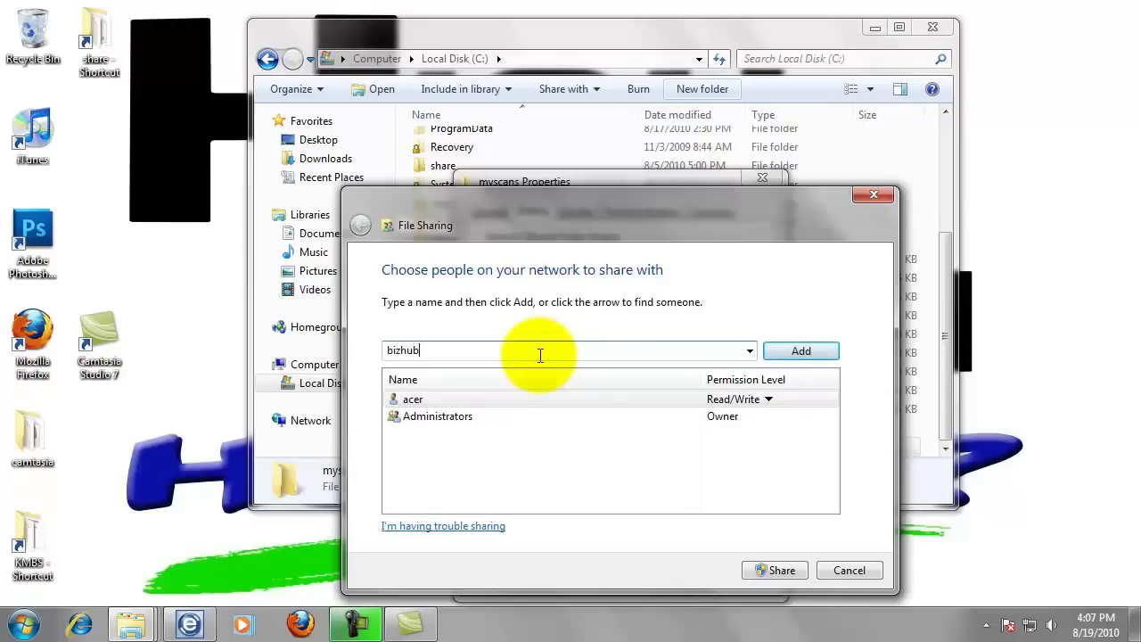
left_click(801, 351)
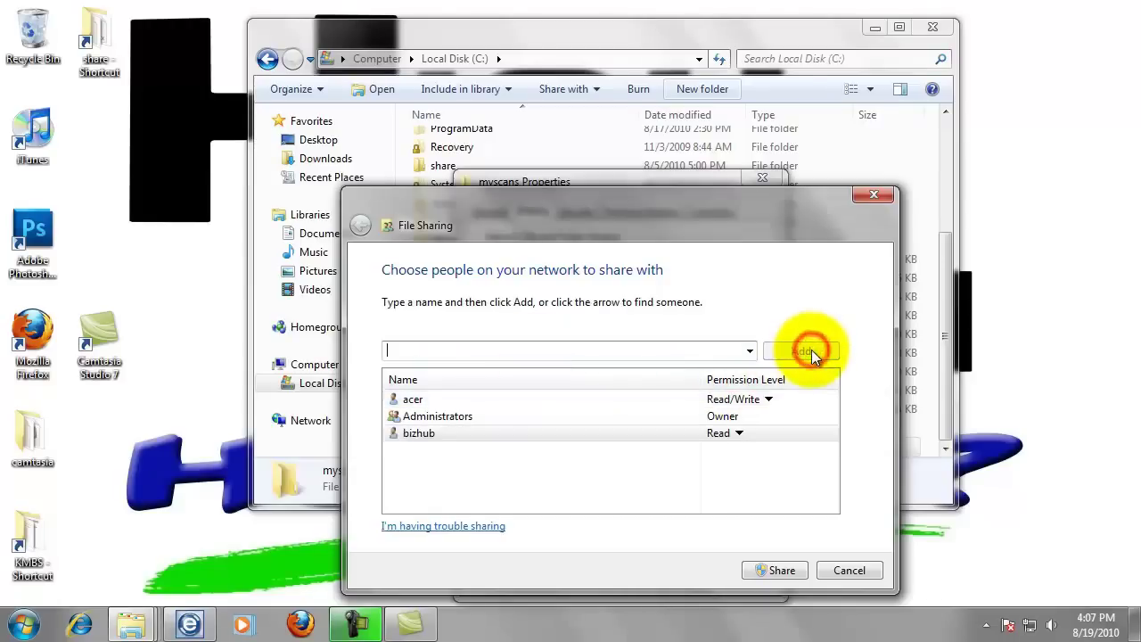
left_click(678, 433)
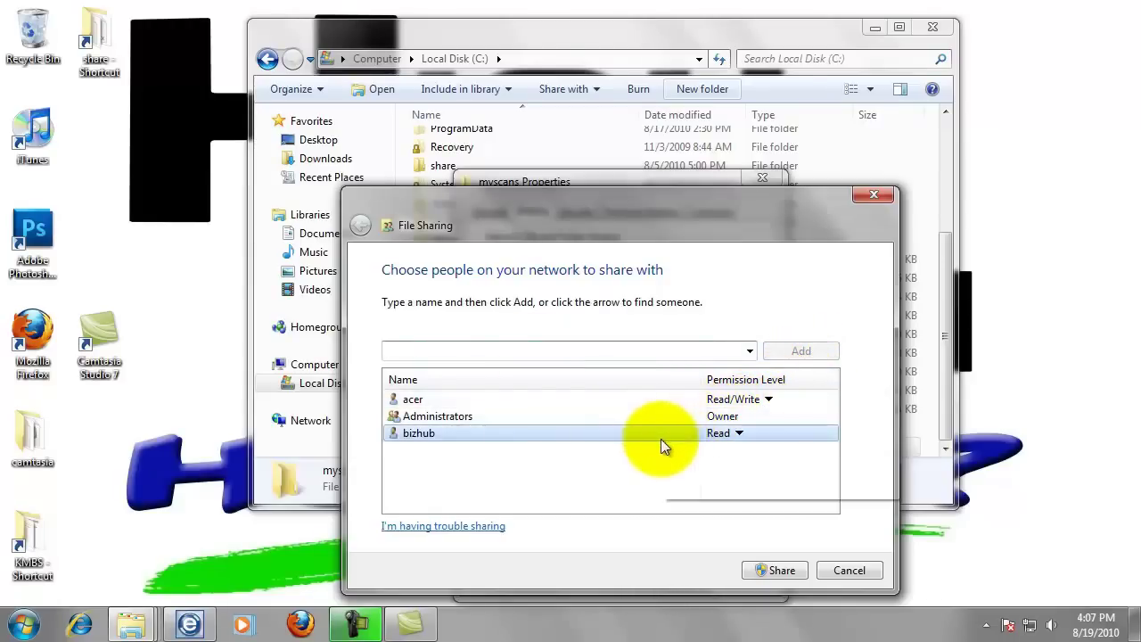
left_click(739, 436)
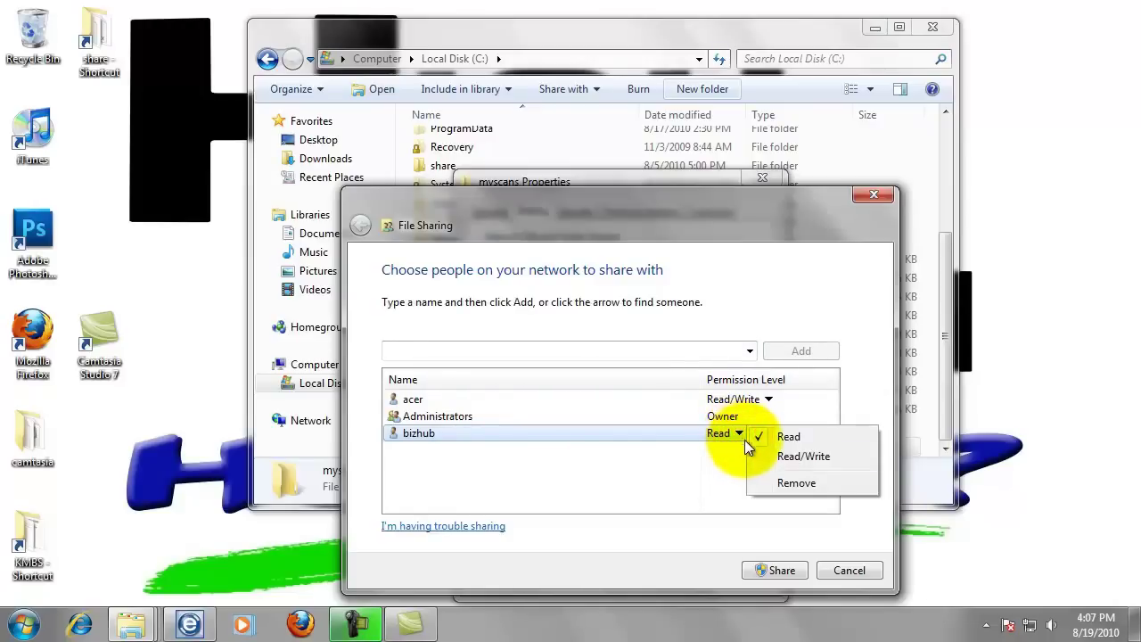
left_click(803, 456)
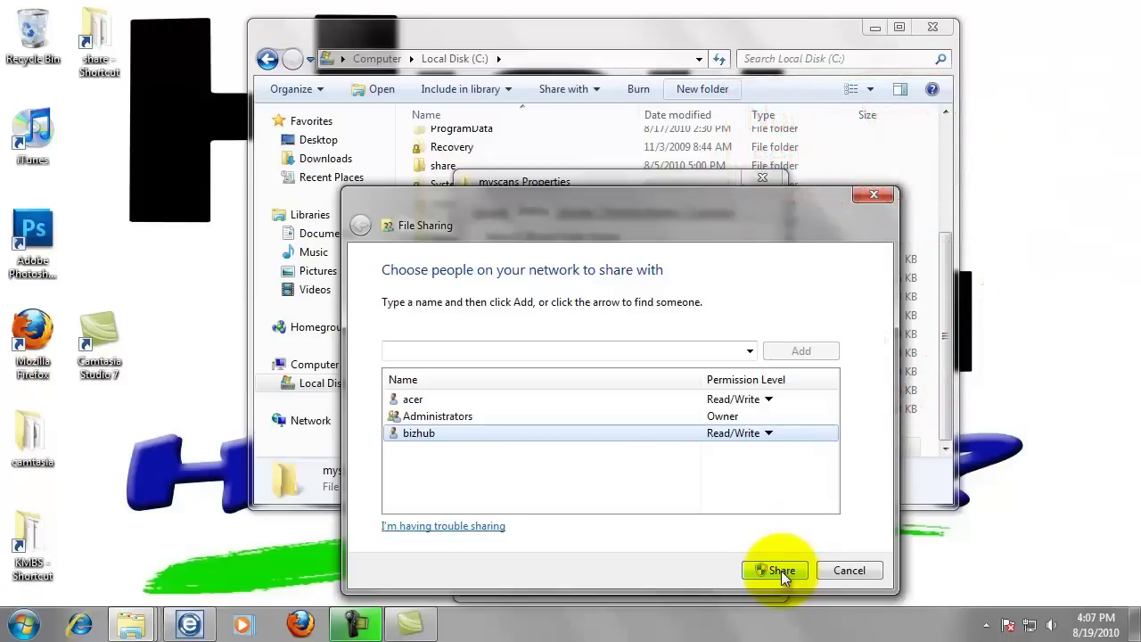
left_click(776, 570)
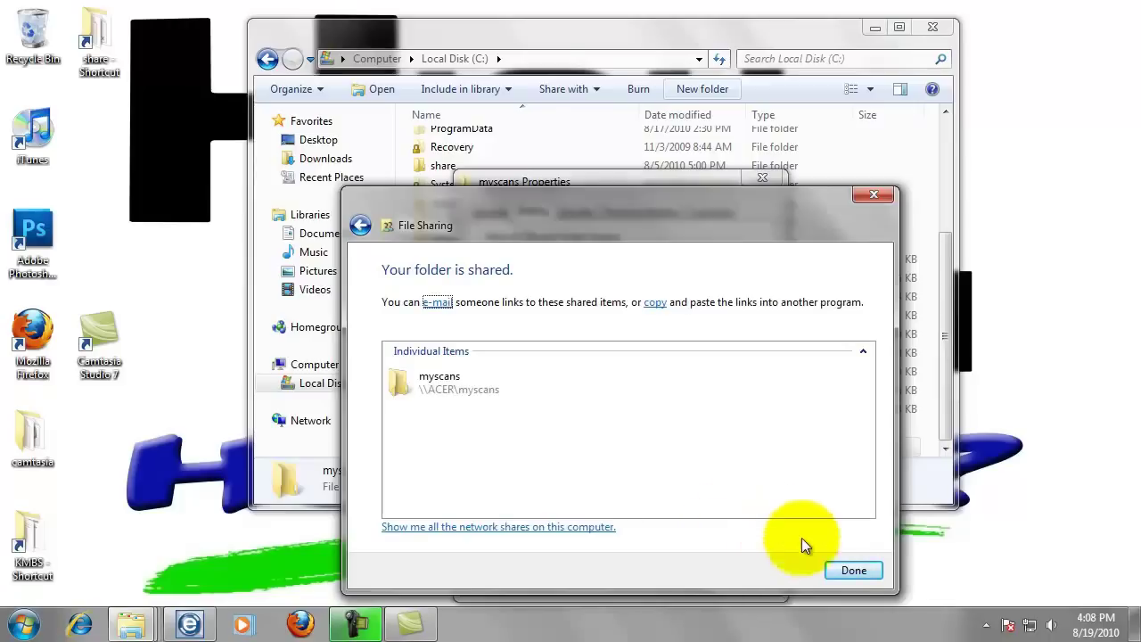
left_click(860, 573)
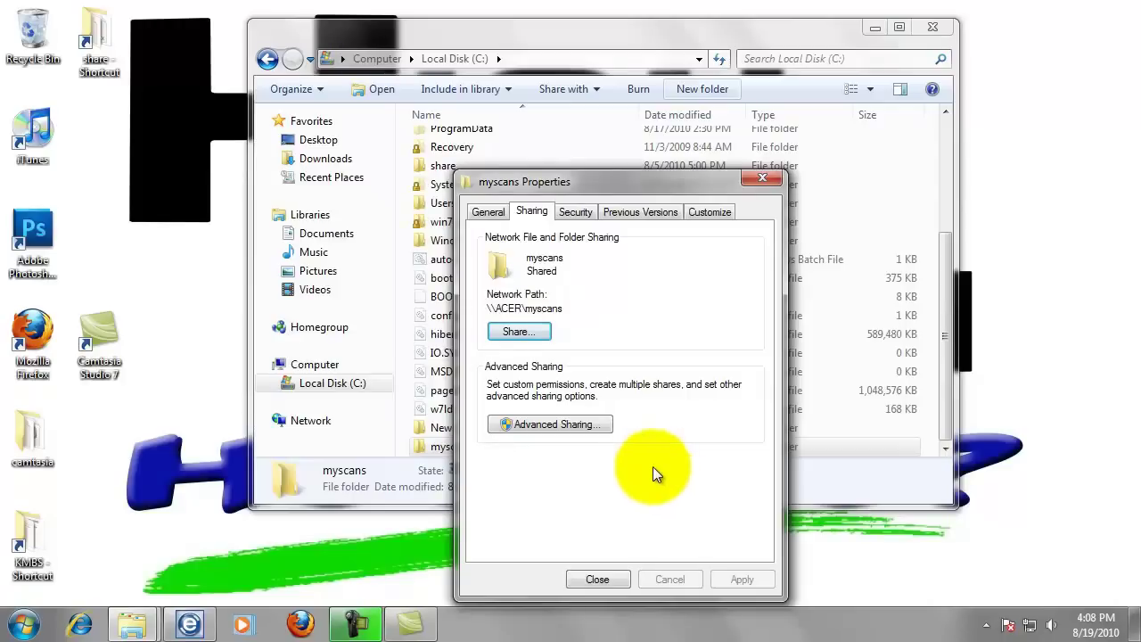
Try adding bizhub to the myscans share permissions via Advanced Sharing.
left_click(577, 426)
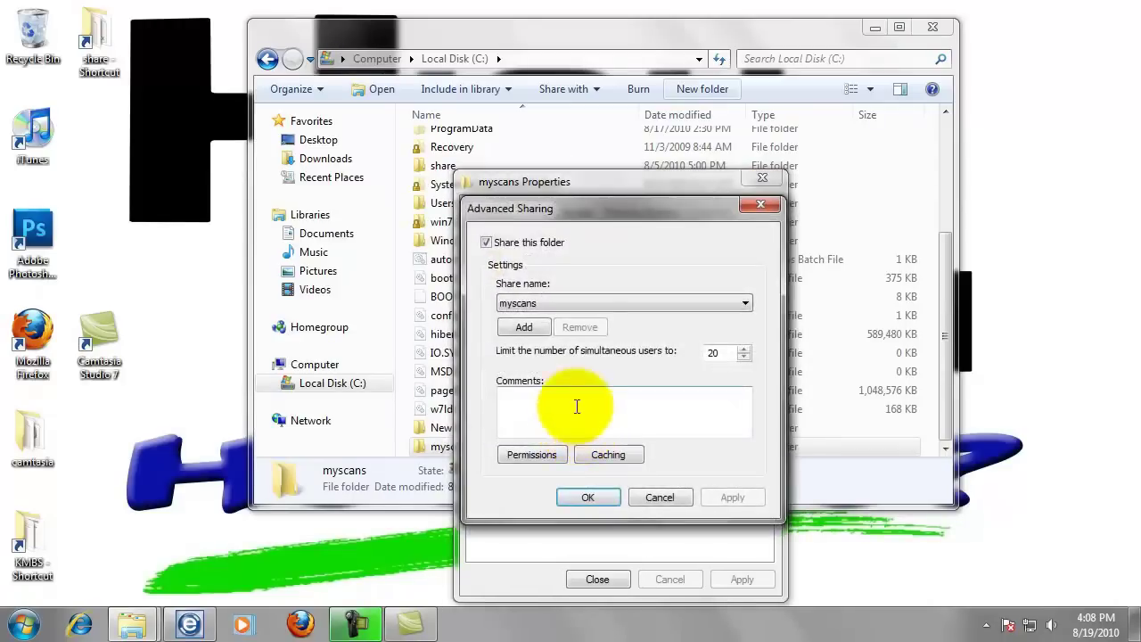
left_click(532, 455)
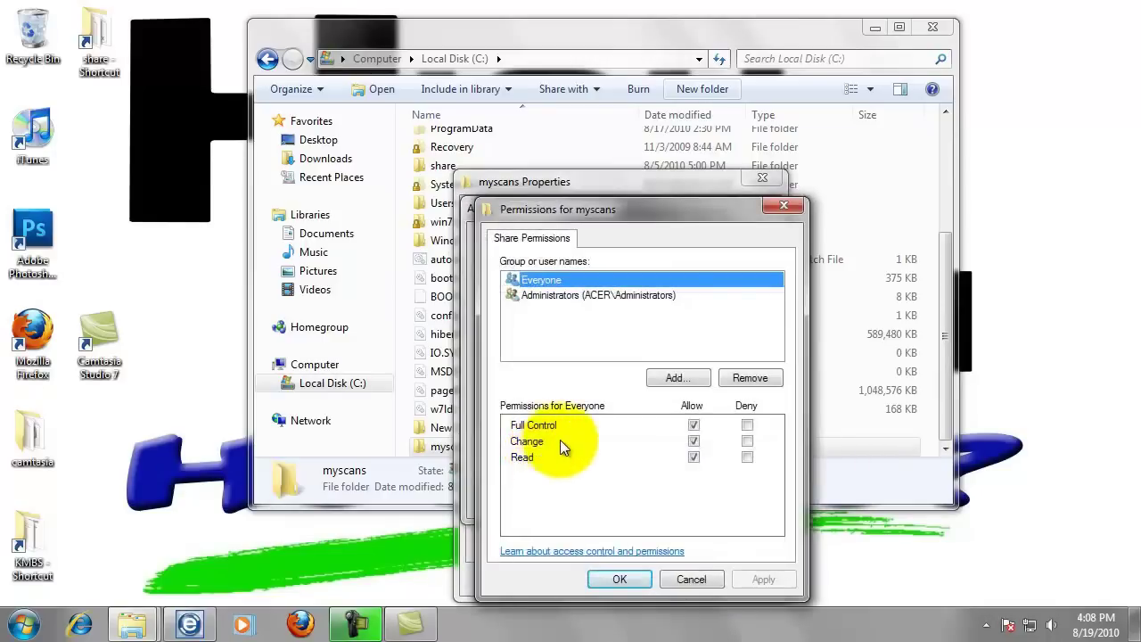
left_click(669, 378)
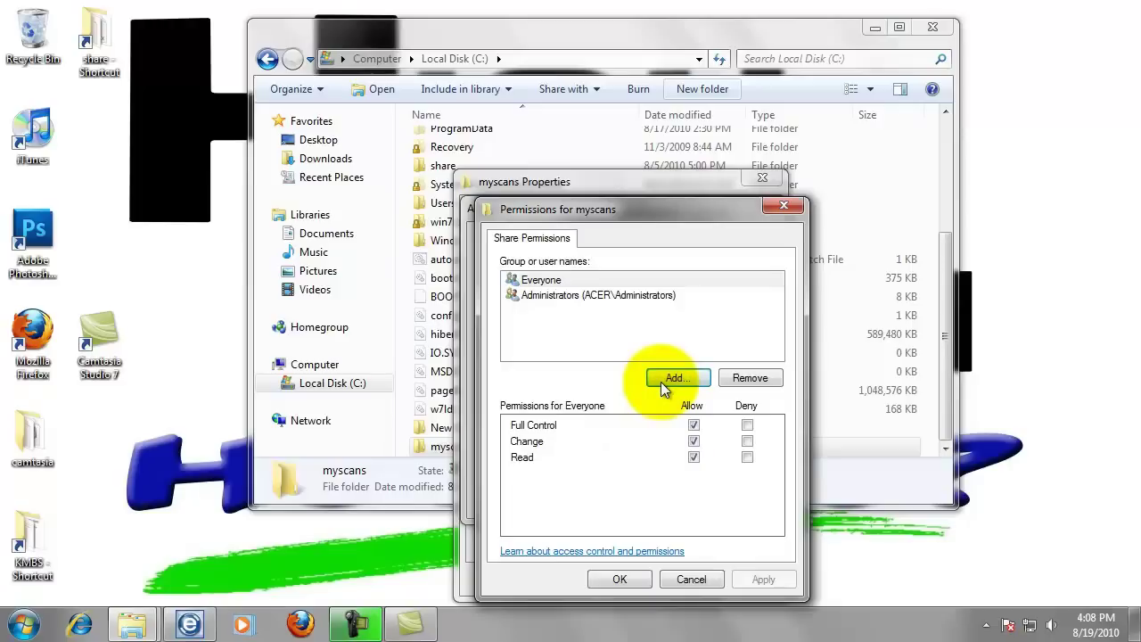
left_click(660, 382)
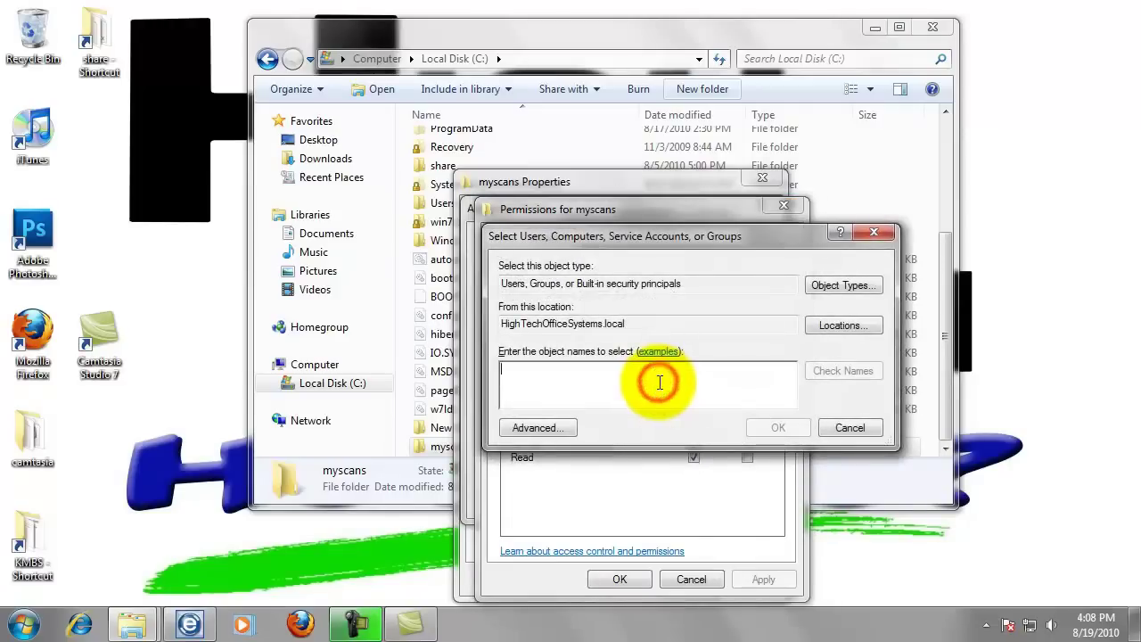
type("bizhub")
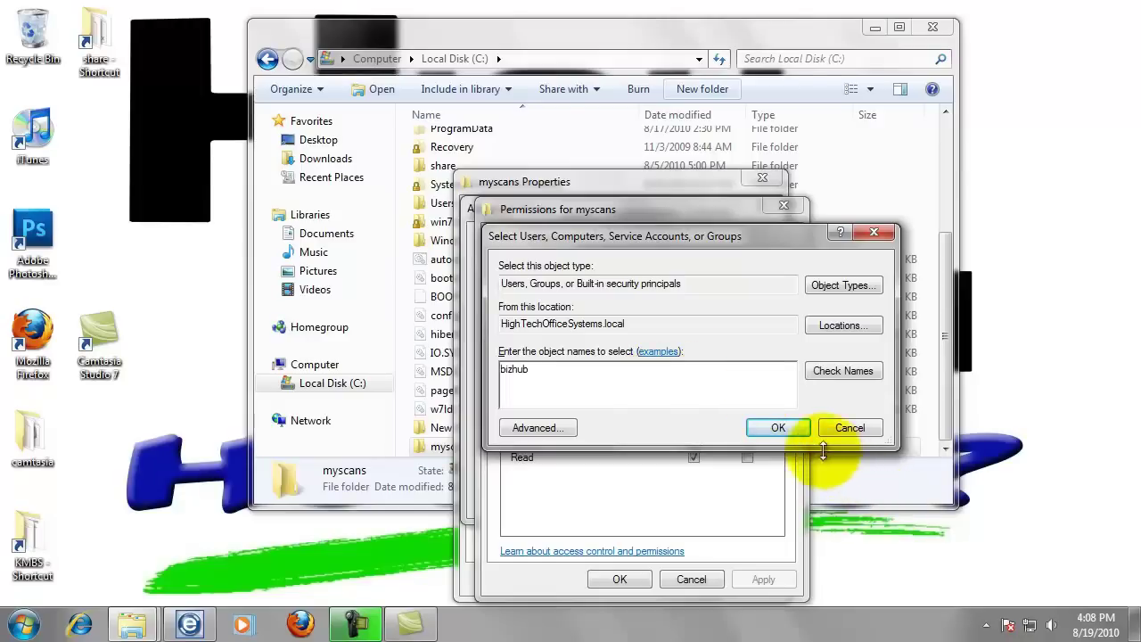
left_click(796, 433)
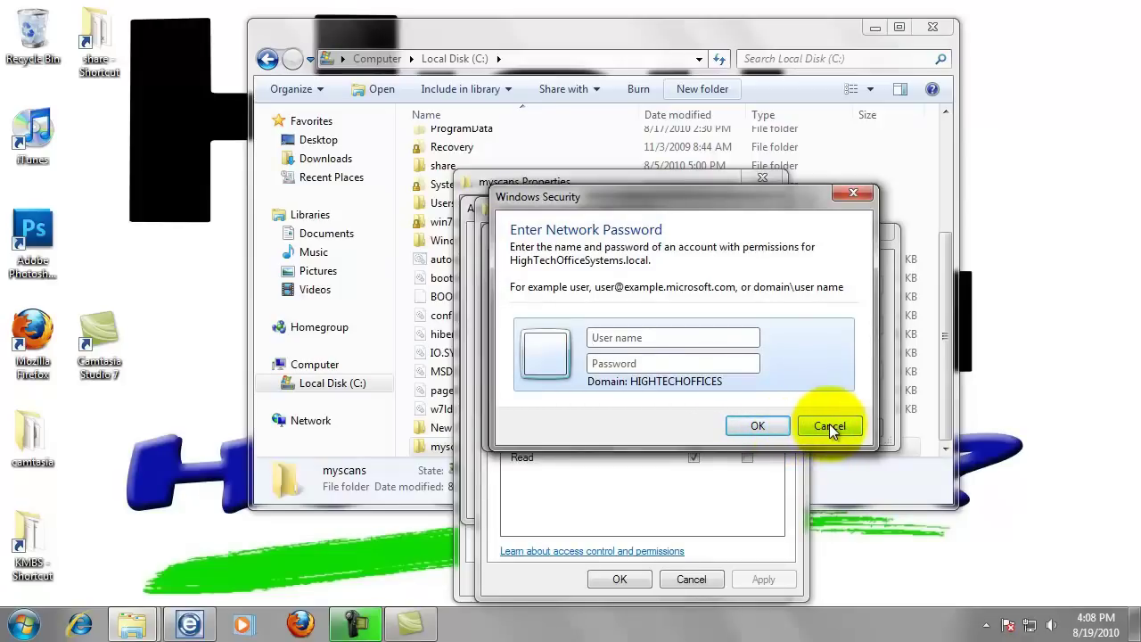
Dismiss the network password prompts and the Name Not Found warning.
left_click(829, 425)
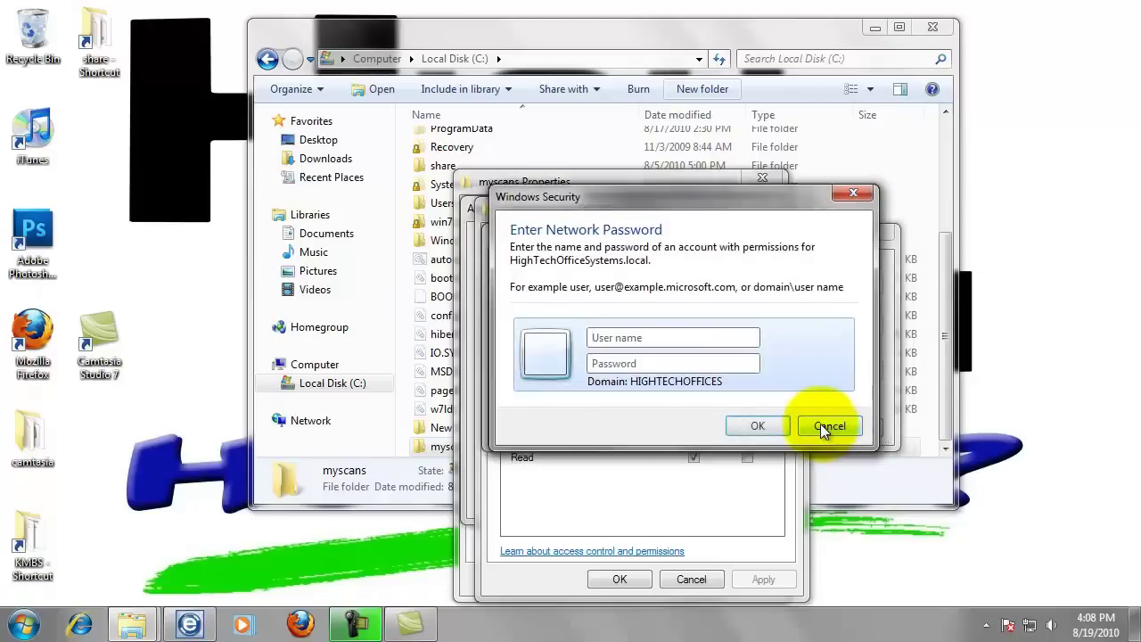
left_click(829, 425)
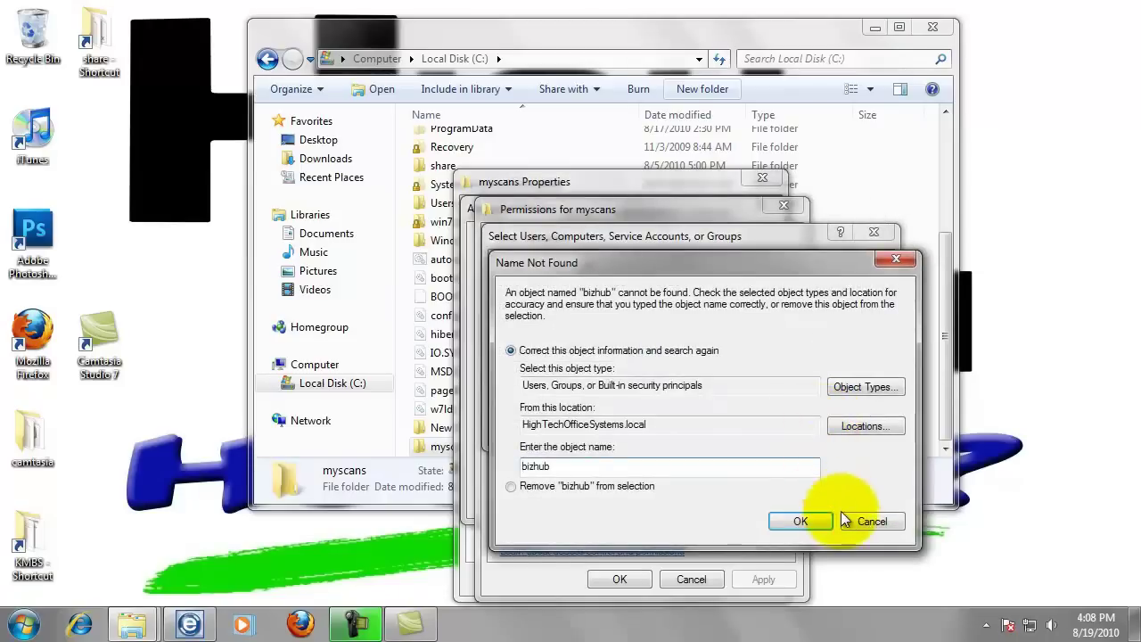
left_click(859, 524)
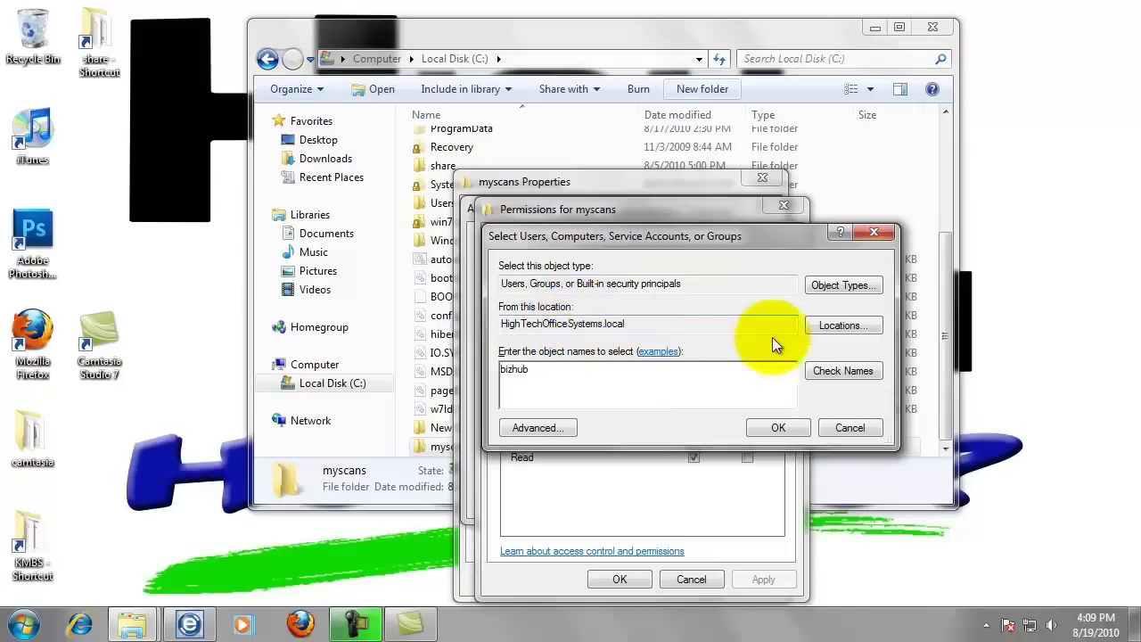
Set the search location to ACER and add bizhub to the share permissions.
left_click(825, 332)
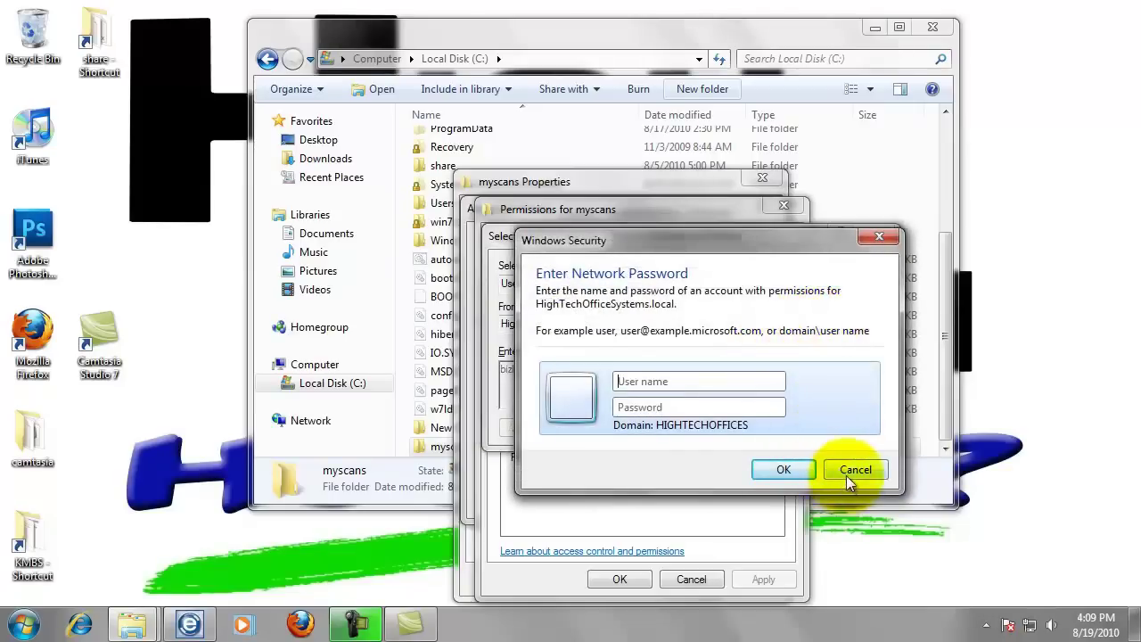
left_click(854, 470)
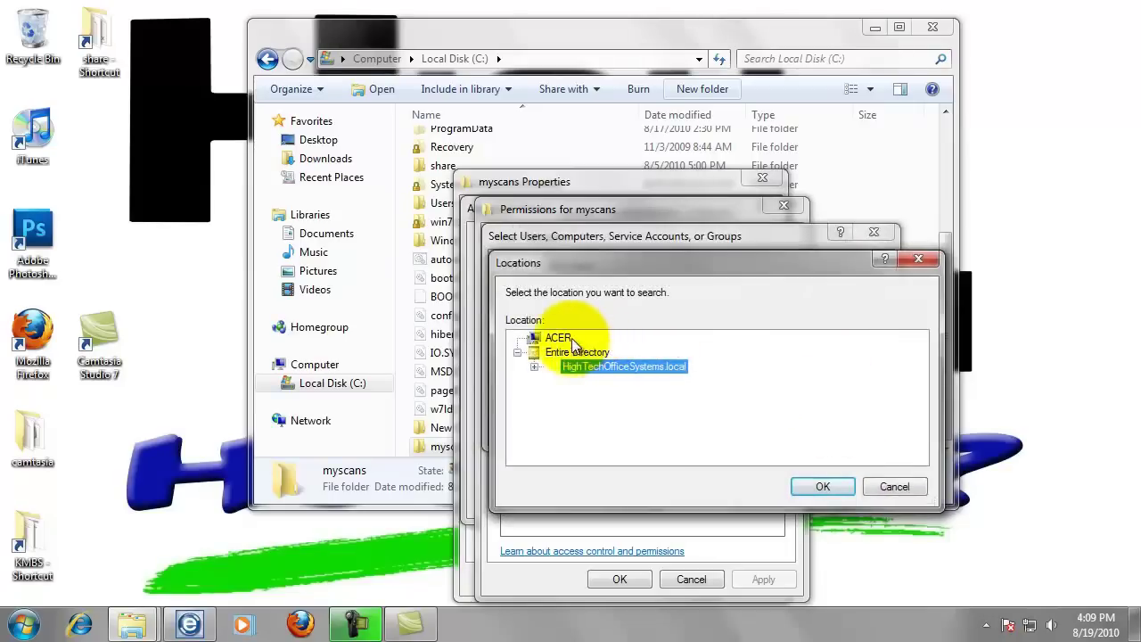
left_click(559, 338)
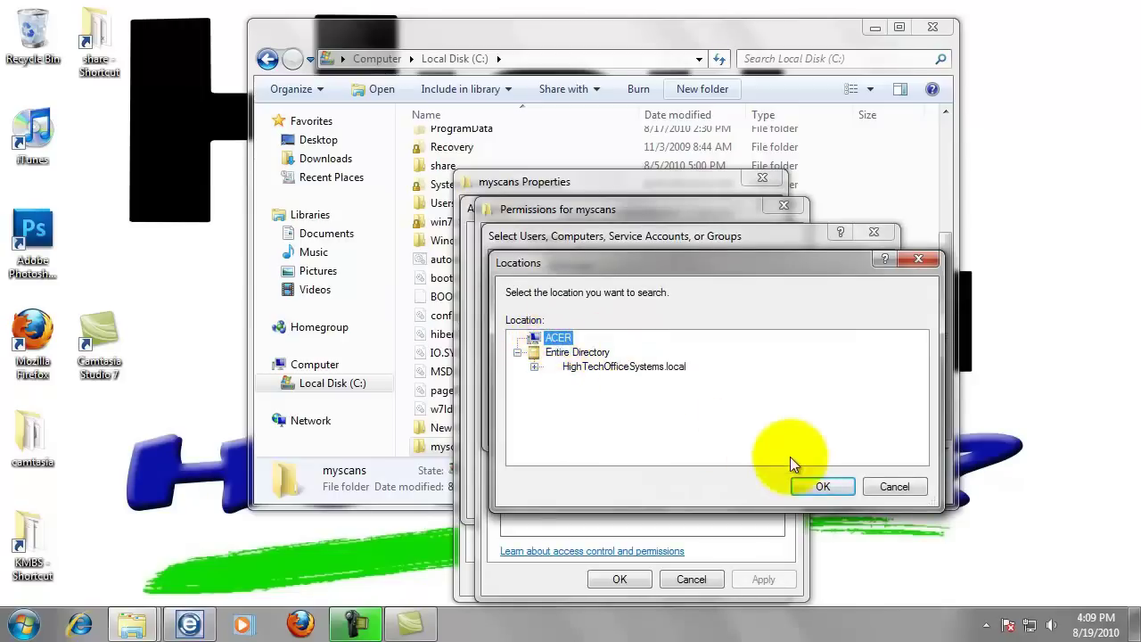
left_click(820, 486)
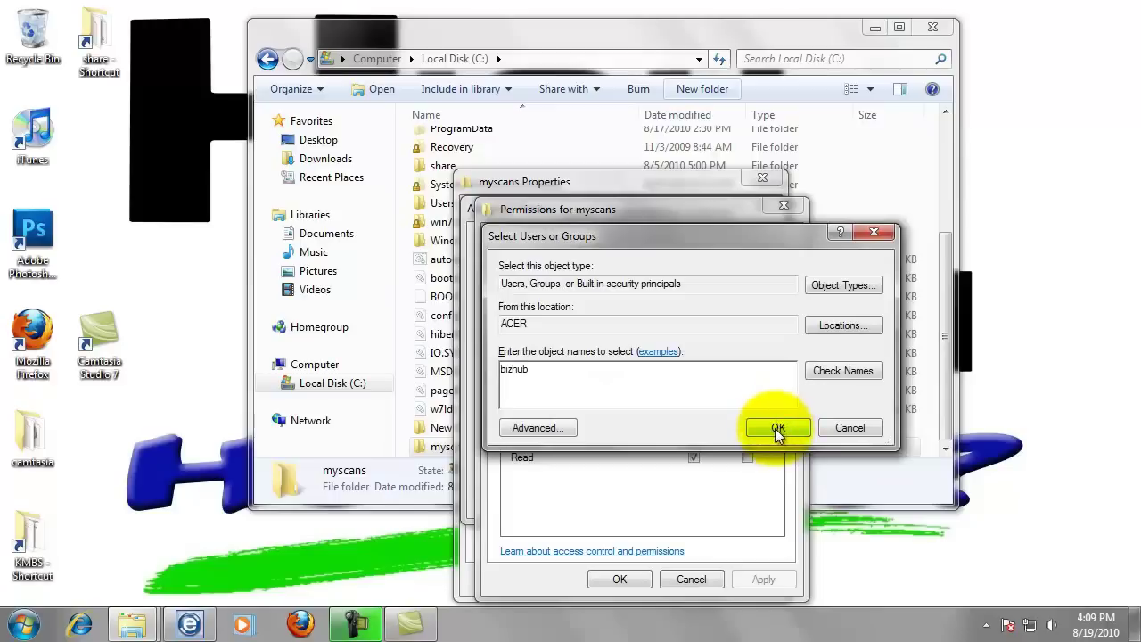
left_click(774, 428)
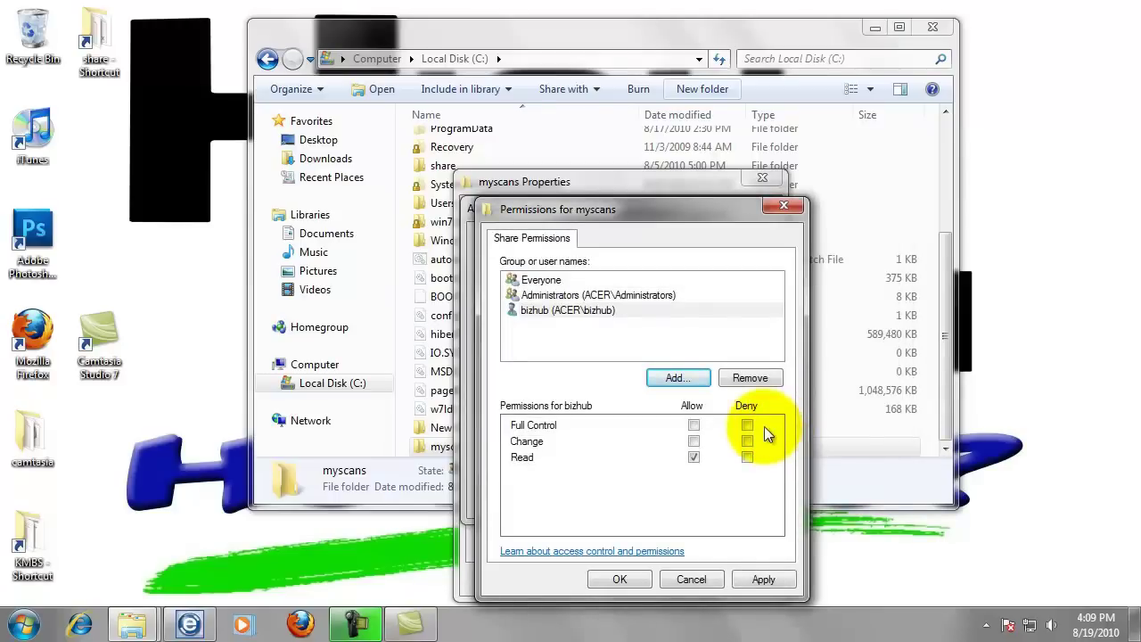
Allow bizhub Full Control on the share and confirm the Advanced Sharing settings.
left_click(693, 425)
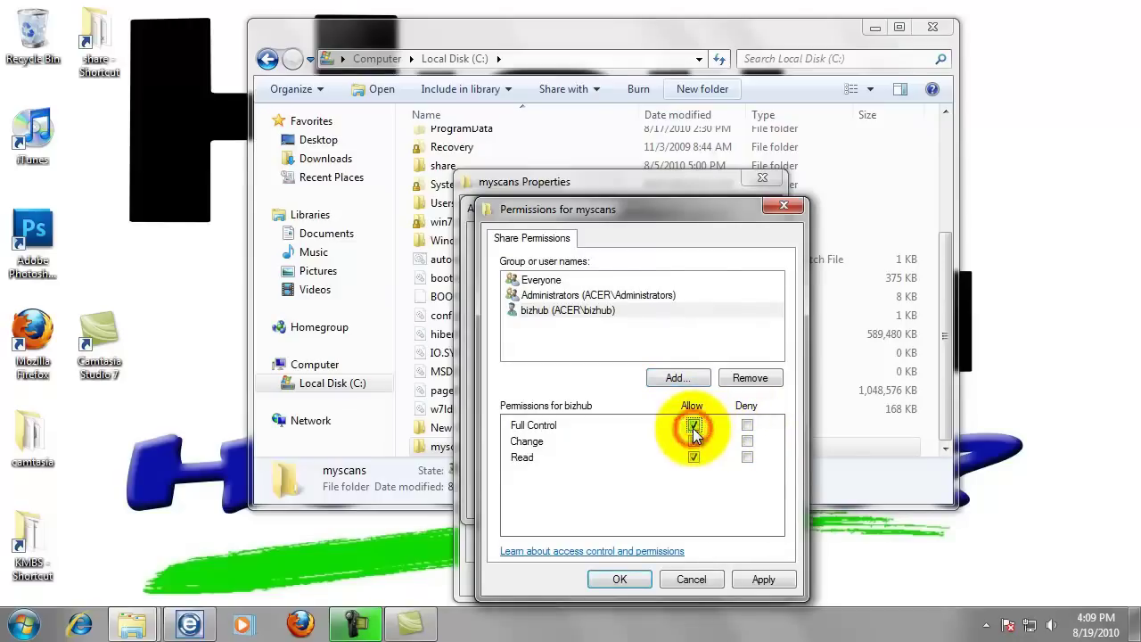
left_click(758, 580)
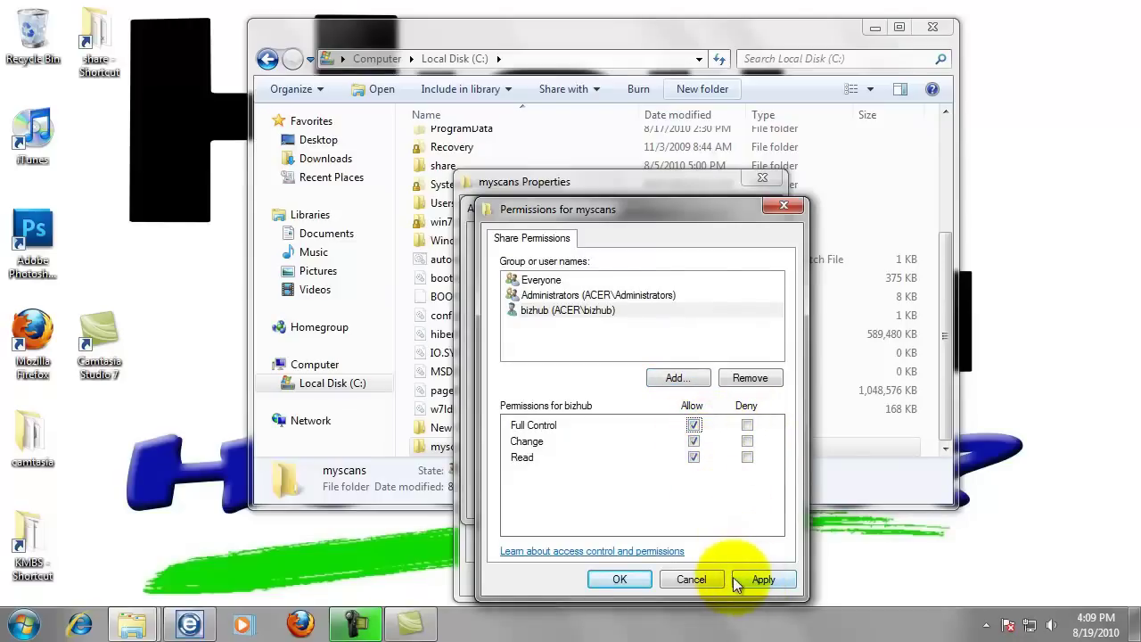
left_click(632, 580)
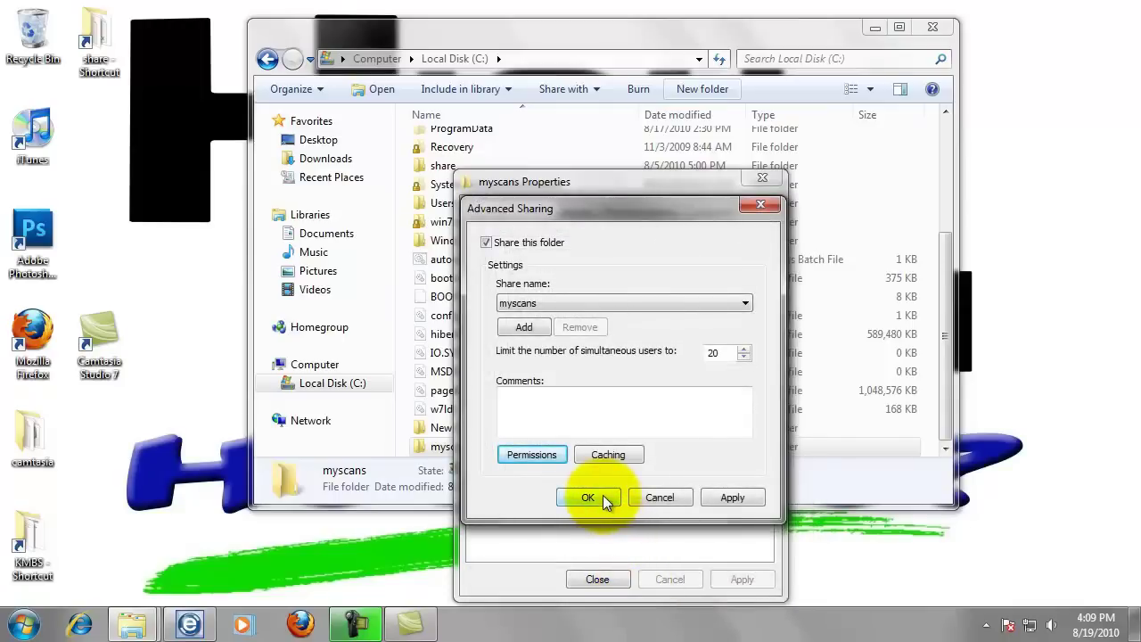
left_click(588, 497)
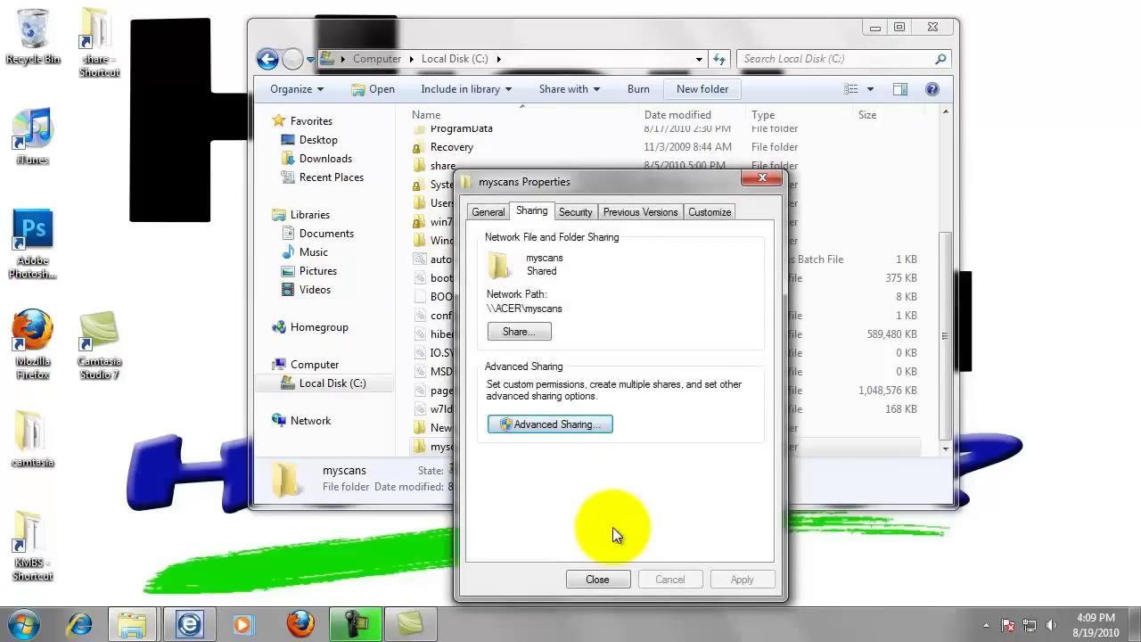
Check bizhub's permissions on the Security tab and close myscans Properties.
left_click(581, 218)
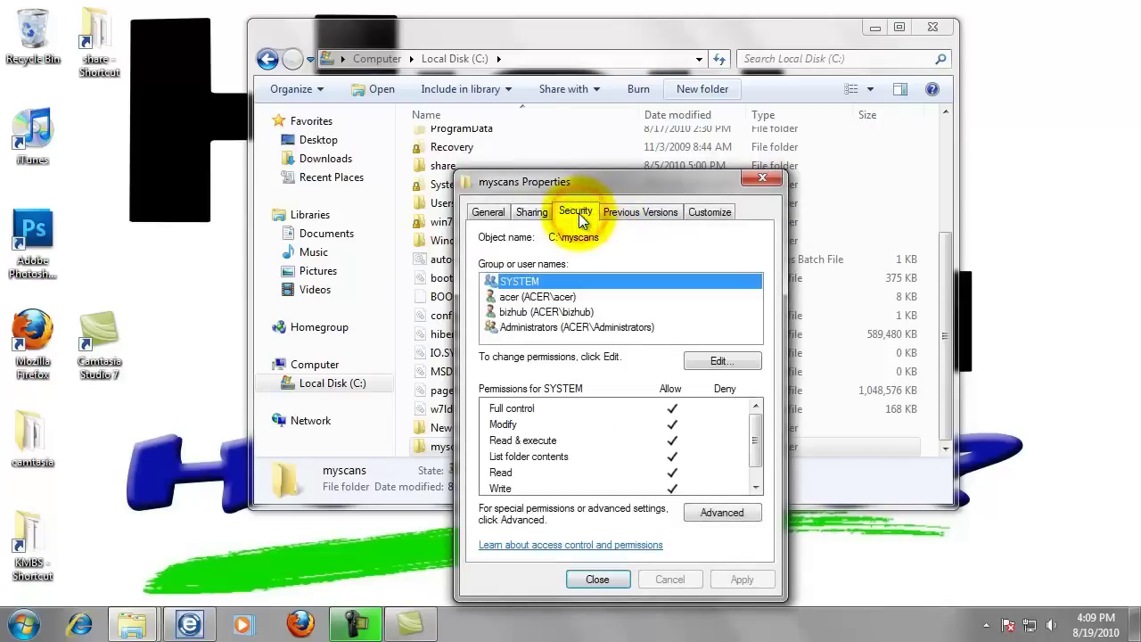
left_click(556, 312)
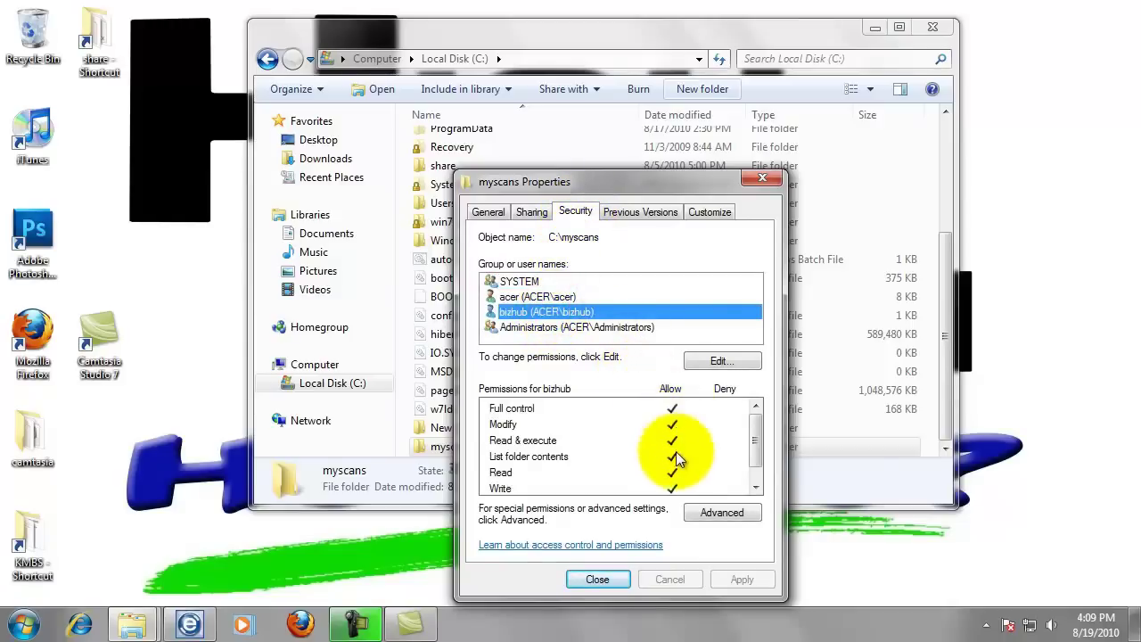
left_click(610, 576)
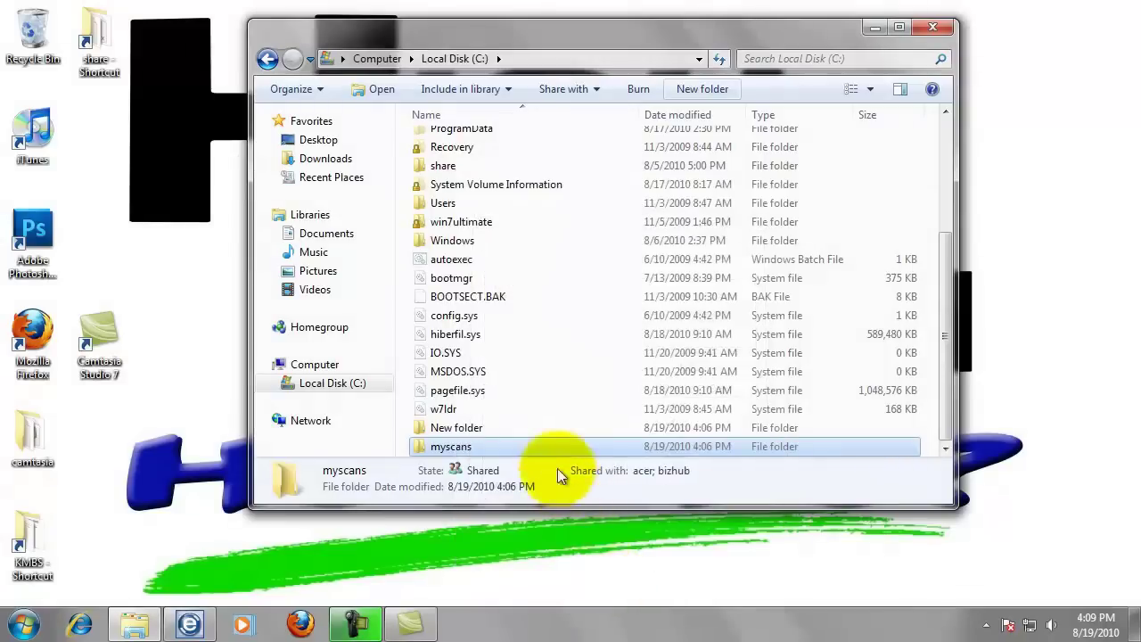
Send the myscans folder to the desktop as a shortcut.
right_click(463, 451)
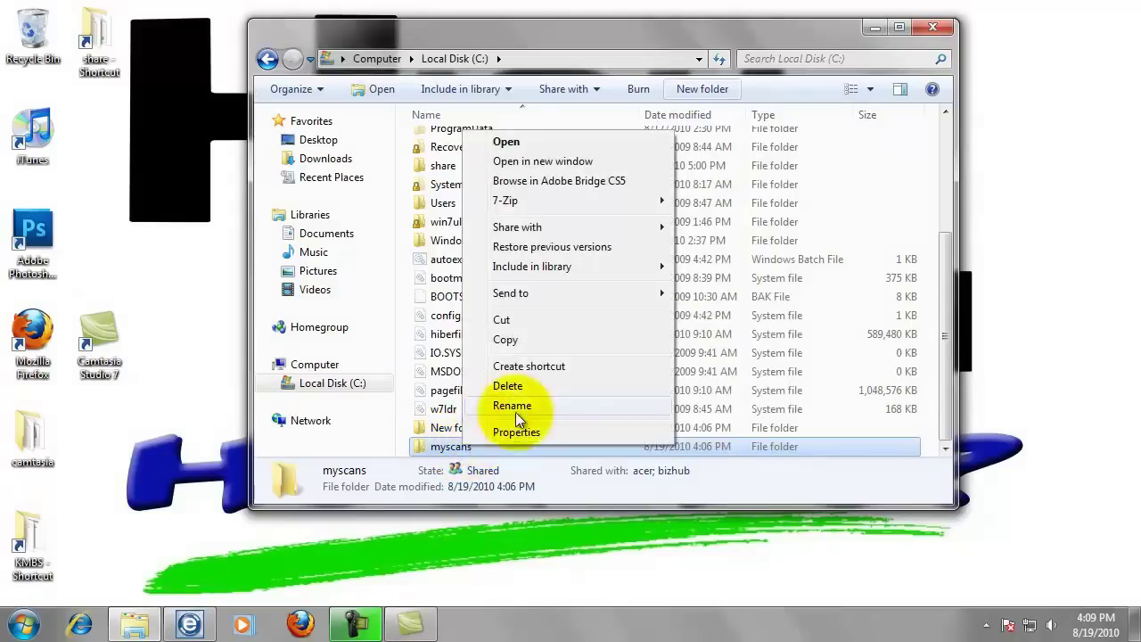
mouse_move(510, 293)
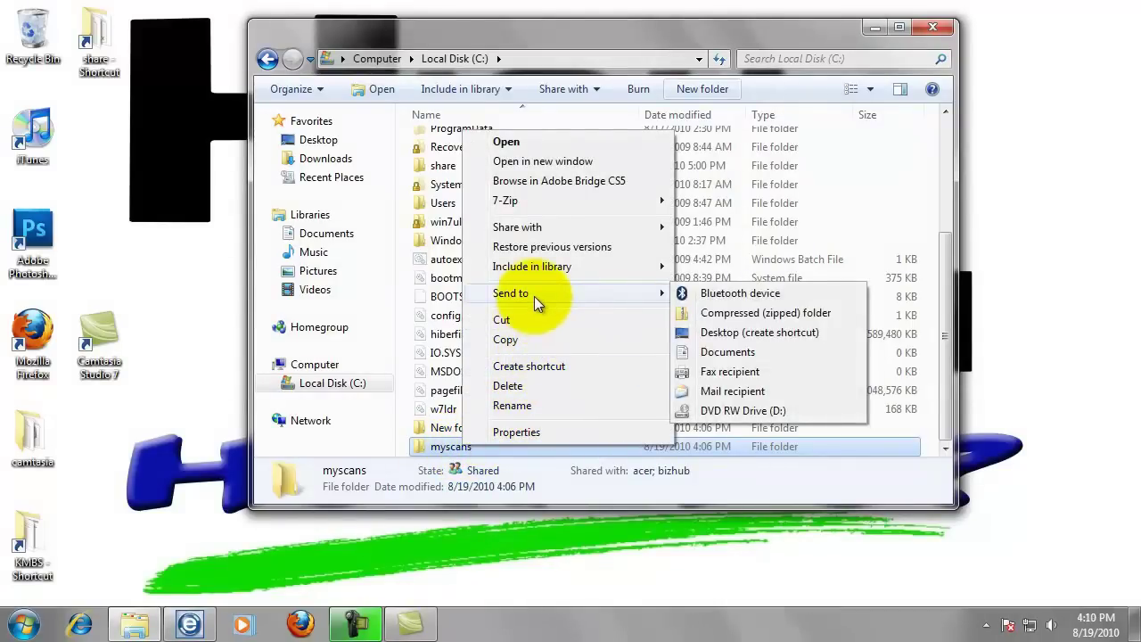
left_click(713, 337)
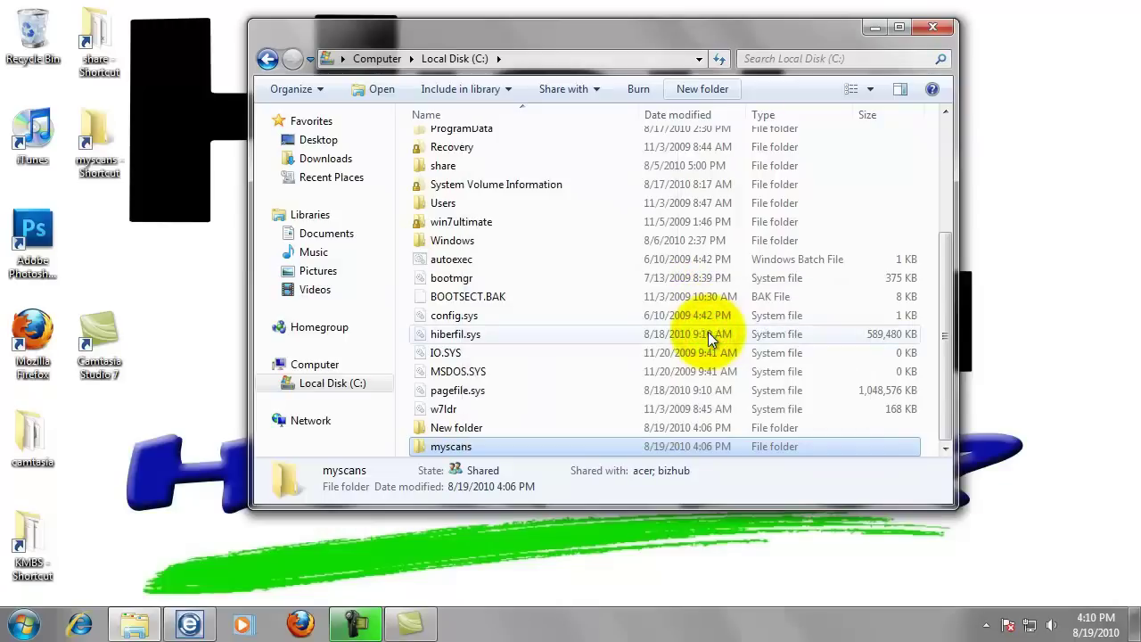
Close the Windows Explorer window to reveal the desktop with the myscans shortcut.
left_click(934, 29)
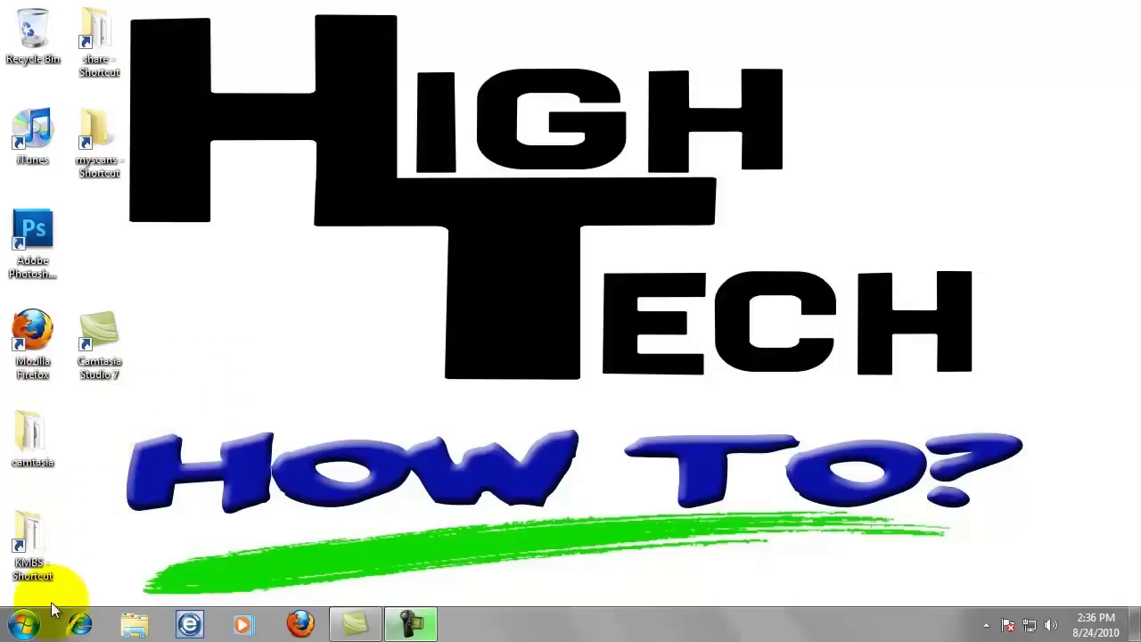
Run ipconfig /all in Command Prompt to confirm IPv4 address 192.168.1.55, then close it.
left_click(25, 626)
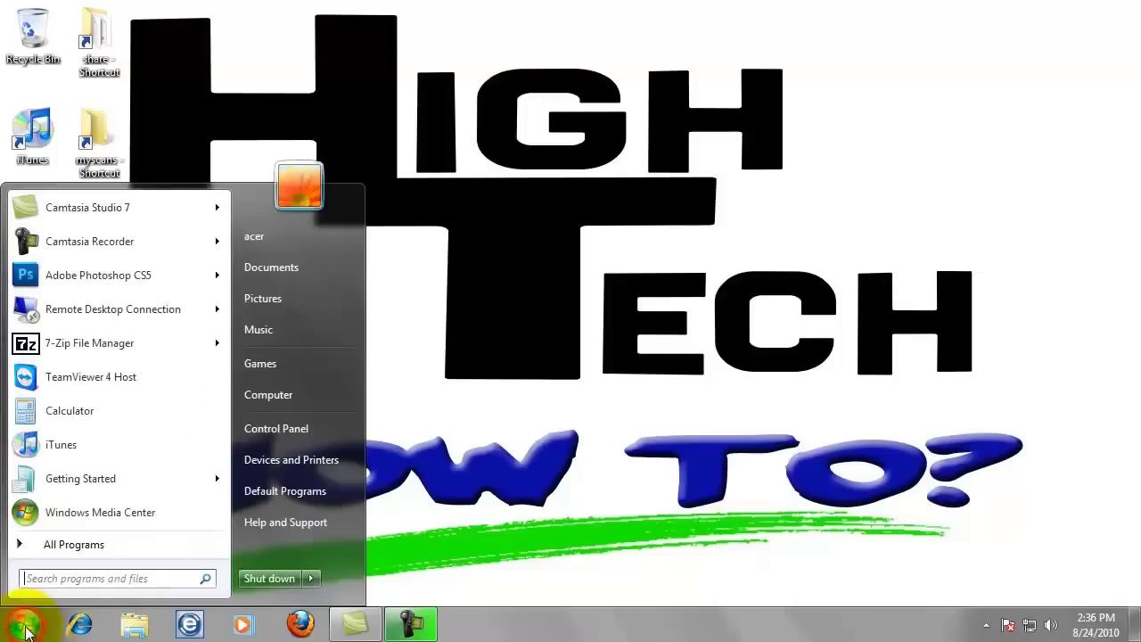
left_click(78, 581)
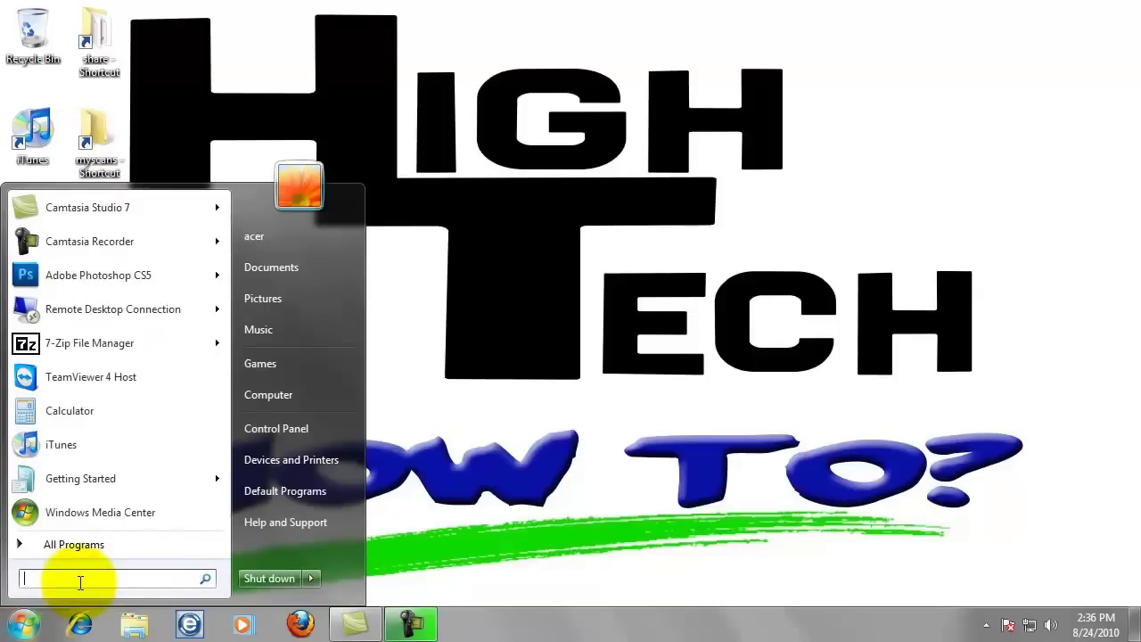
type("cmd")
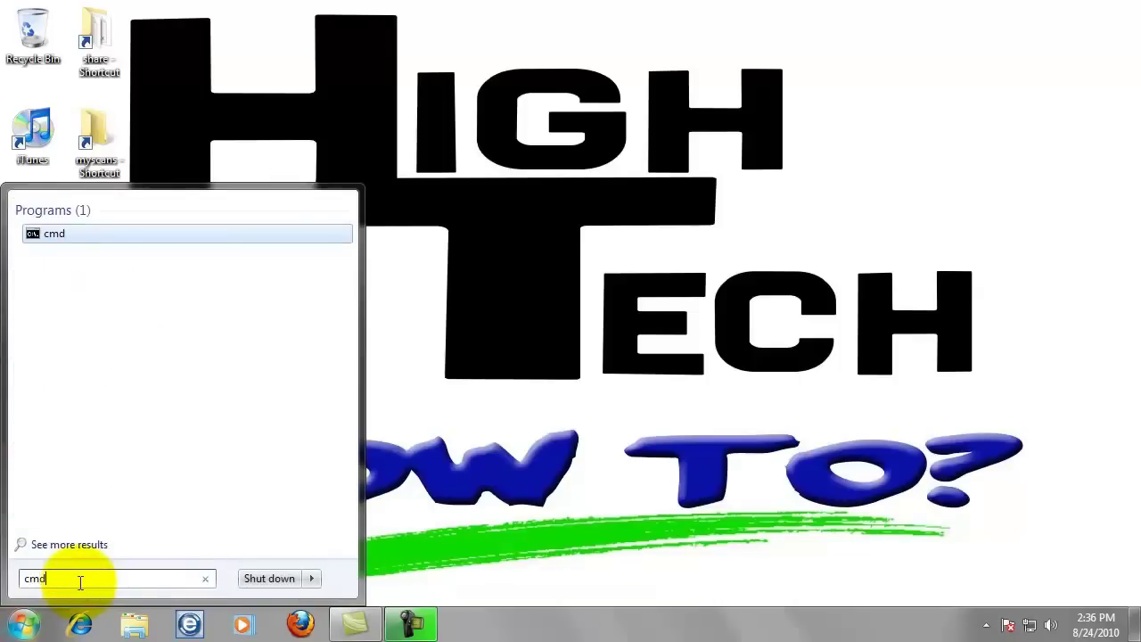
key("Return")
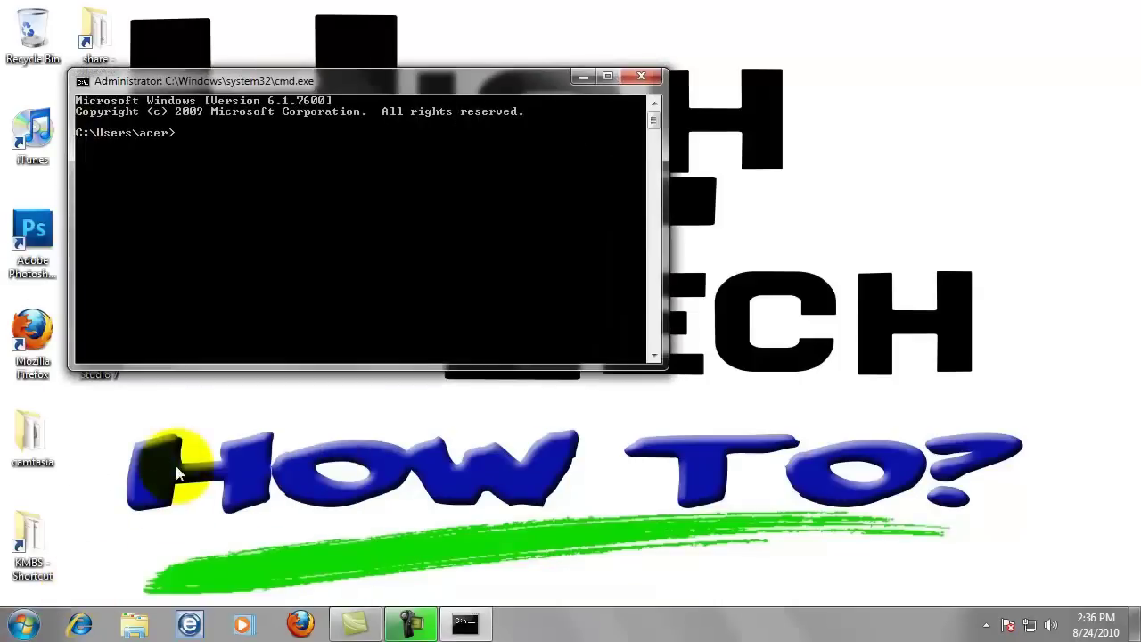
type("i")
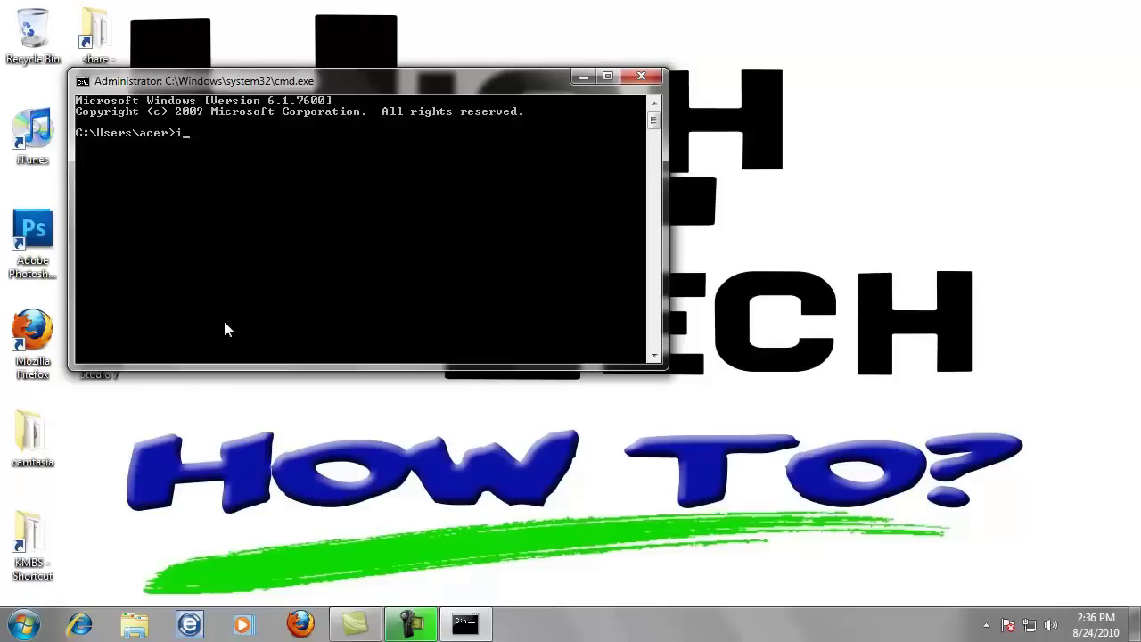
type("pconfig ")
type("/")
type("all")
key("Return")
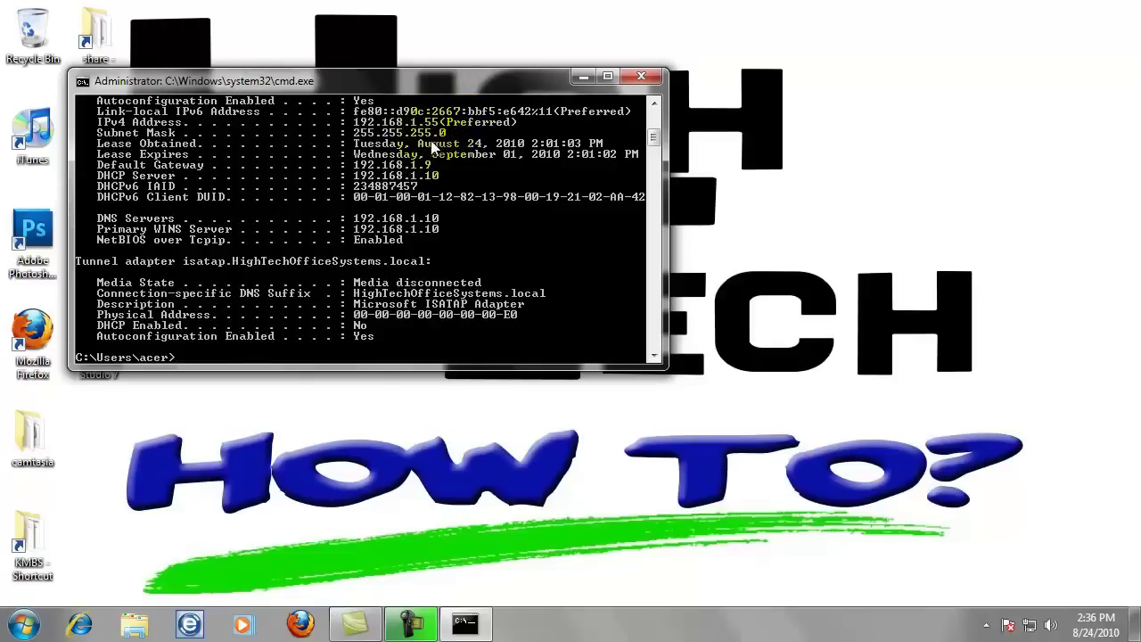
scroll(374, 141, "up", 3)
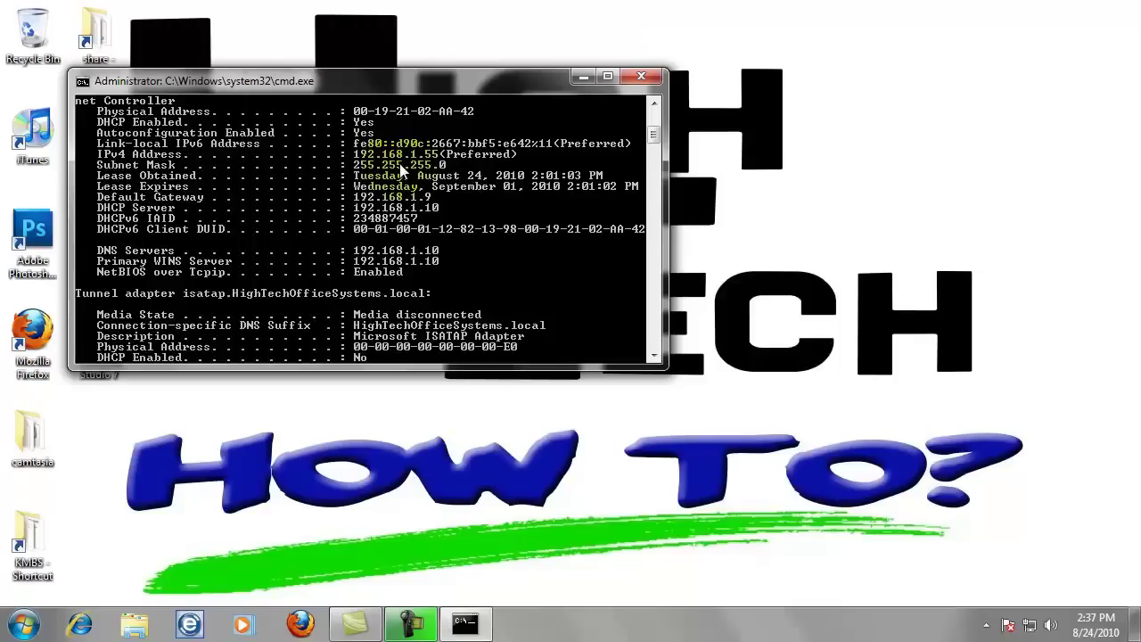
left_click(643, 76)
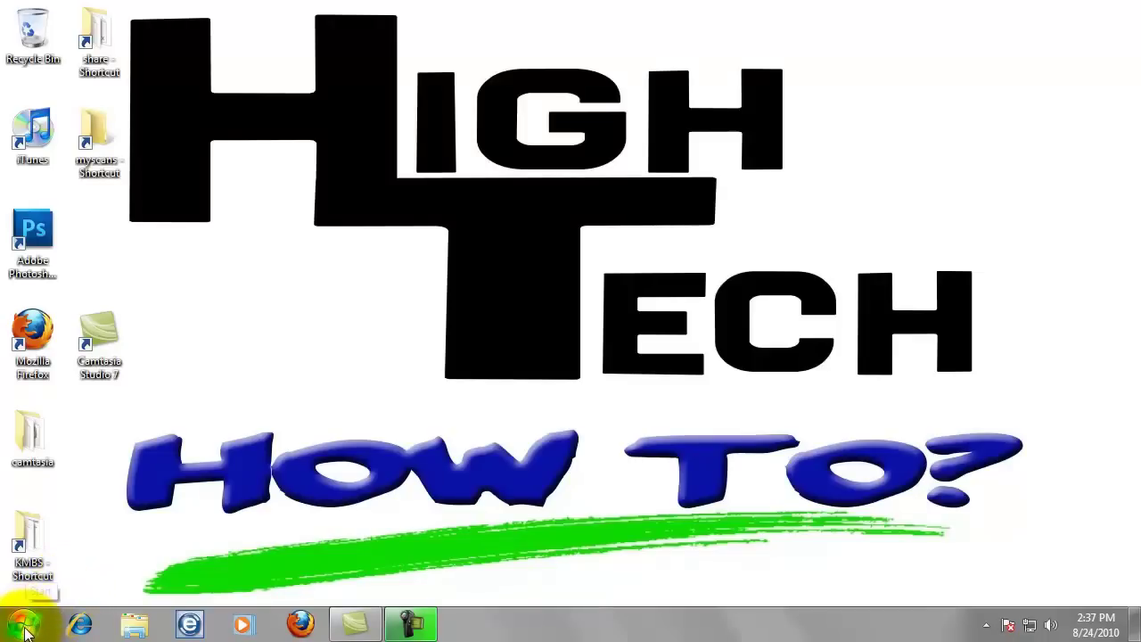
Open the Devices and Printers list in Control Panel from the Start menu.
left_click(25, 624)
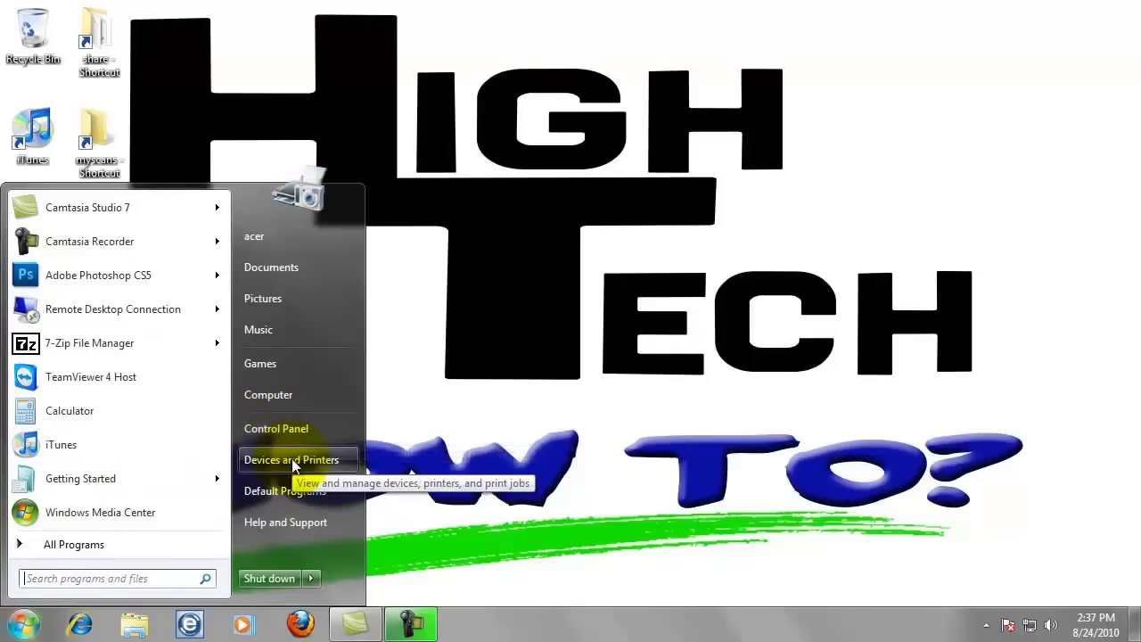
left_click(304, 431)
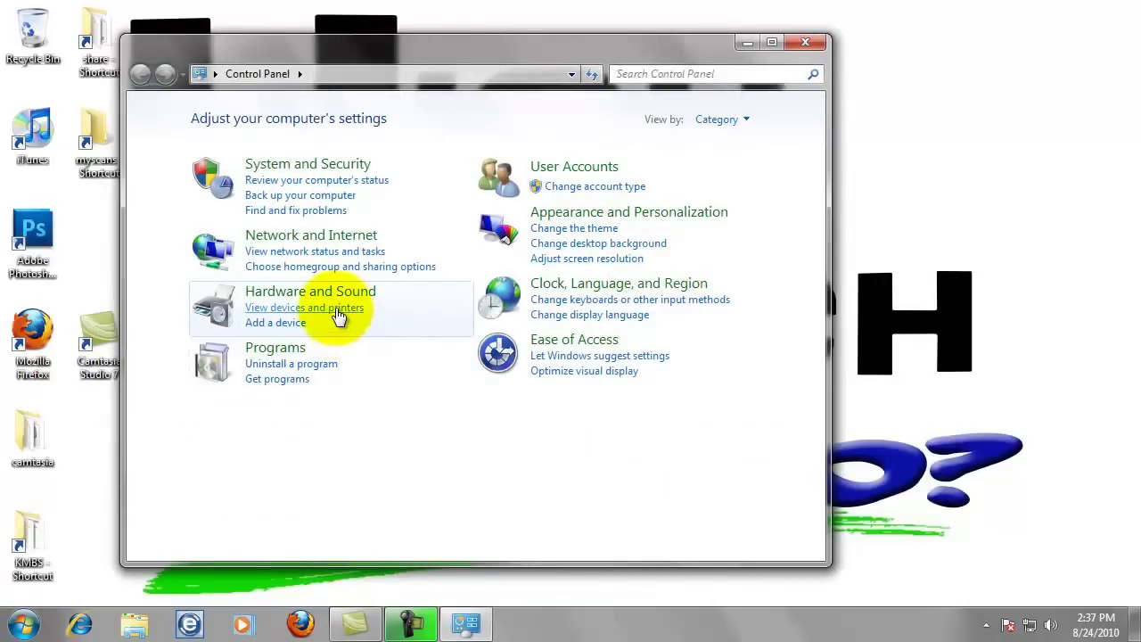
left_click(338, 308)
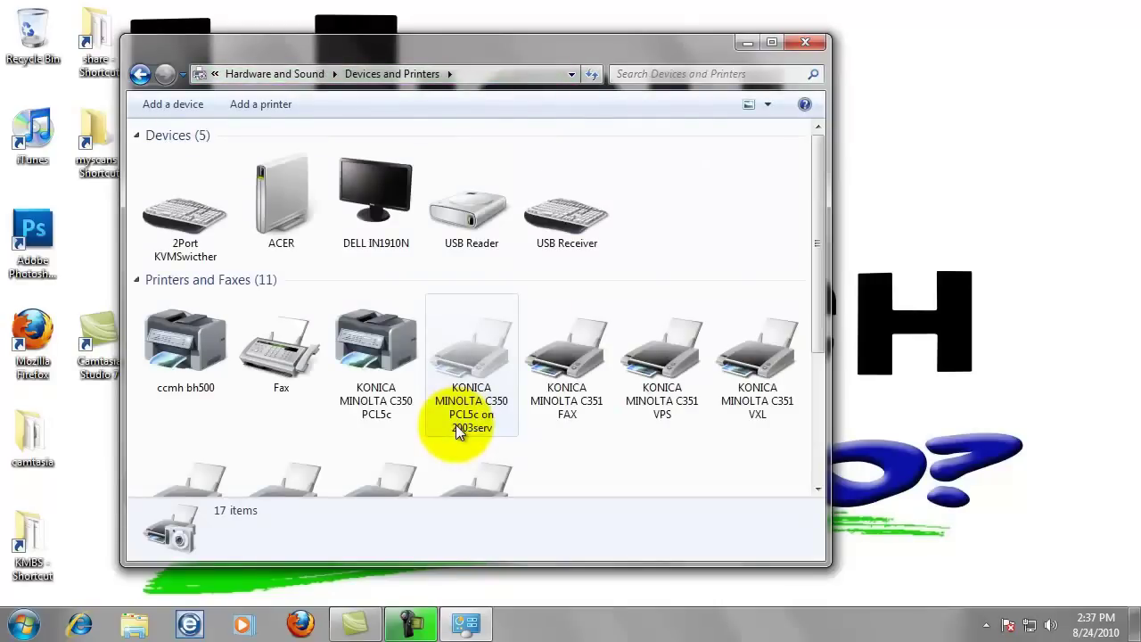
mouse_move(471, 365)
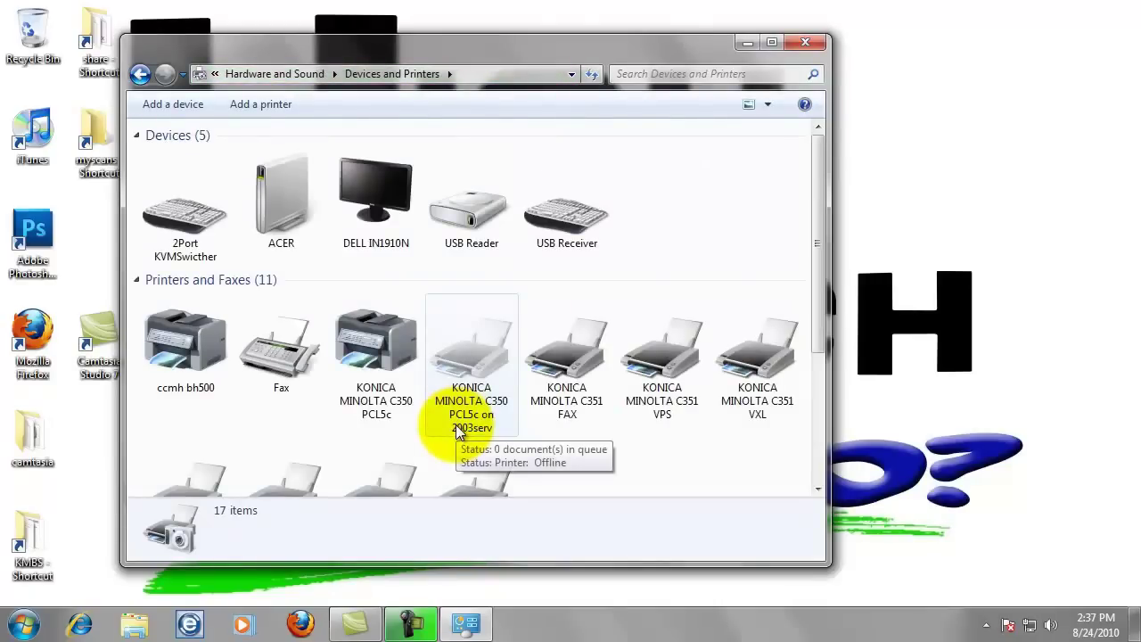
scroll(431, 428, "down", 3)
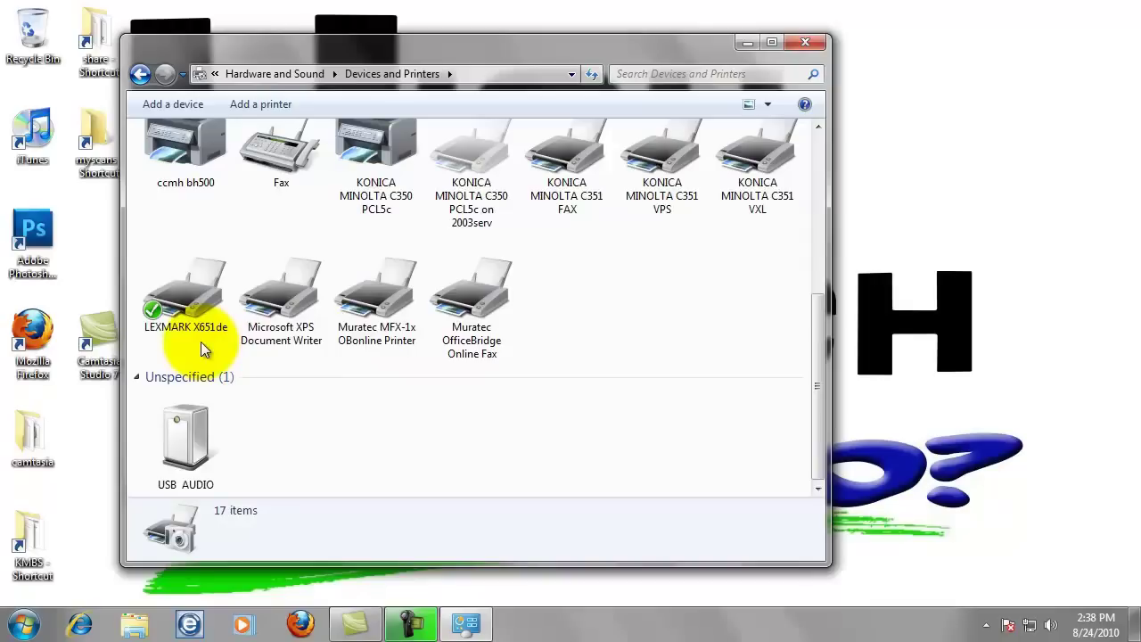
Check the LEXMARK X651de's Ports tab shows IP_192.168.1.66, then cancel the properties dialog.
right_click(197, 302)
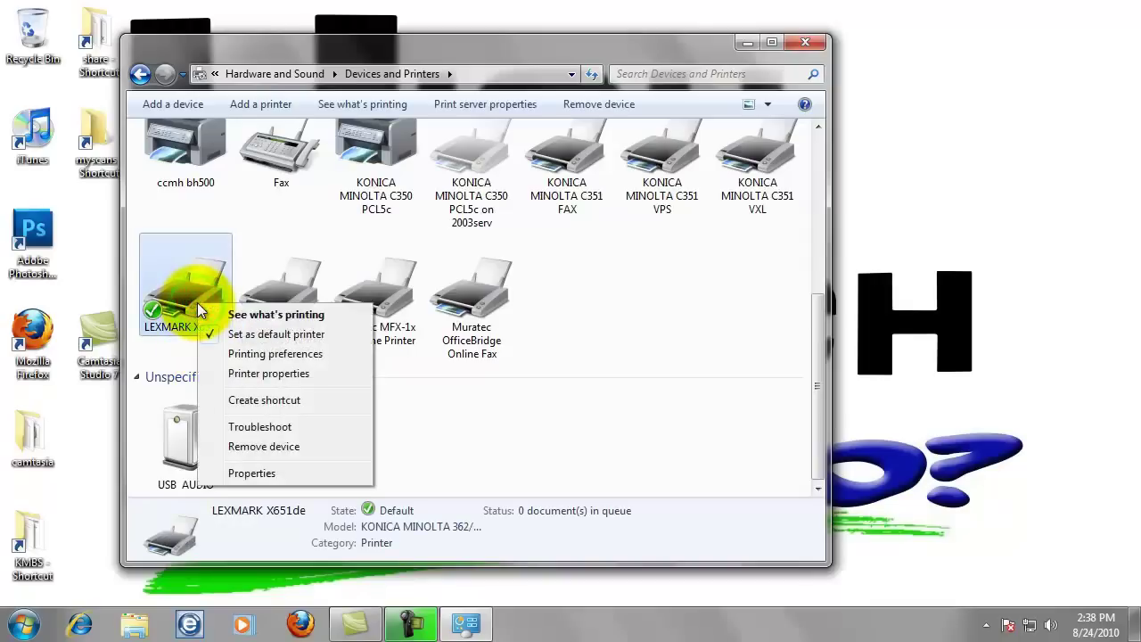
left_click(242, 375)
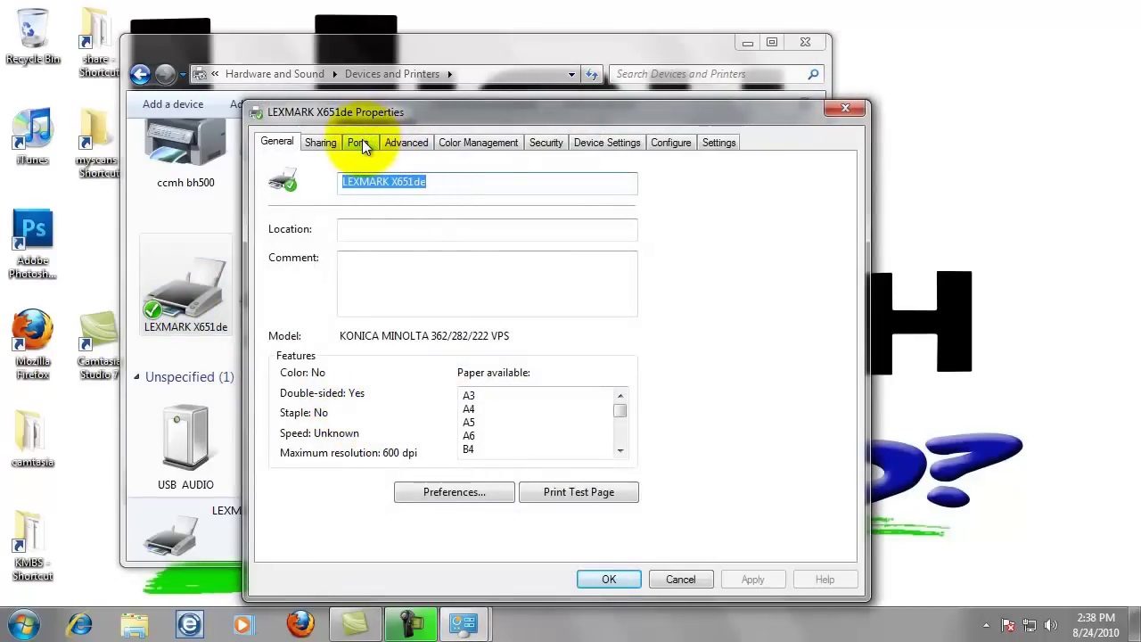
left_click(362, 139)
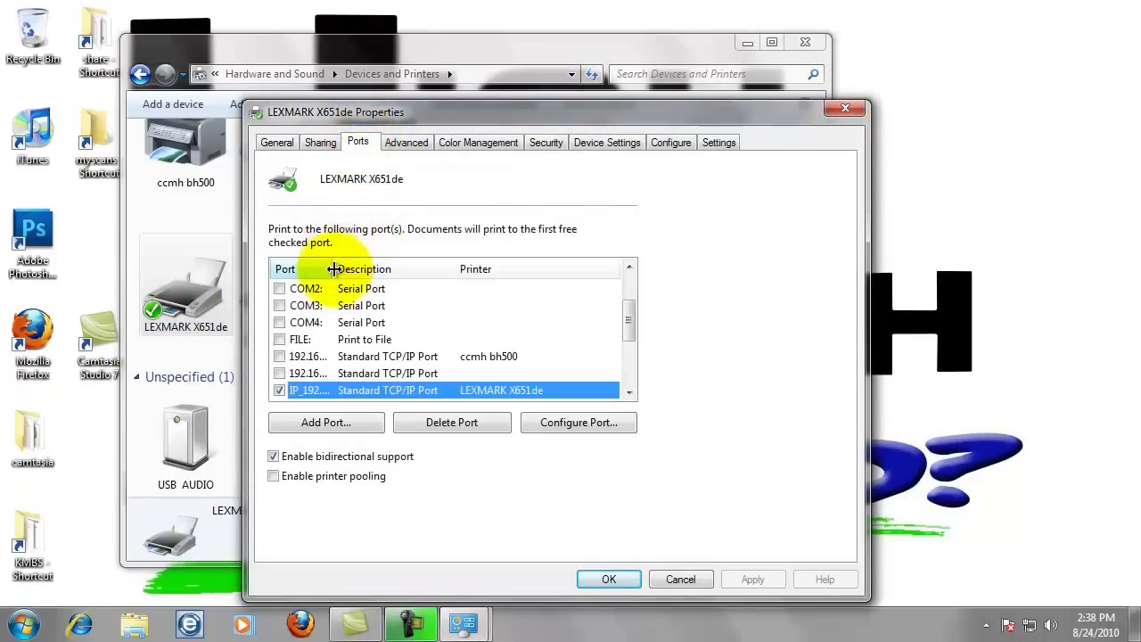
left_click_drag(334, 269, 410, 268)
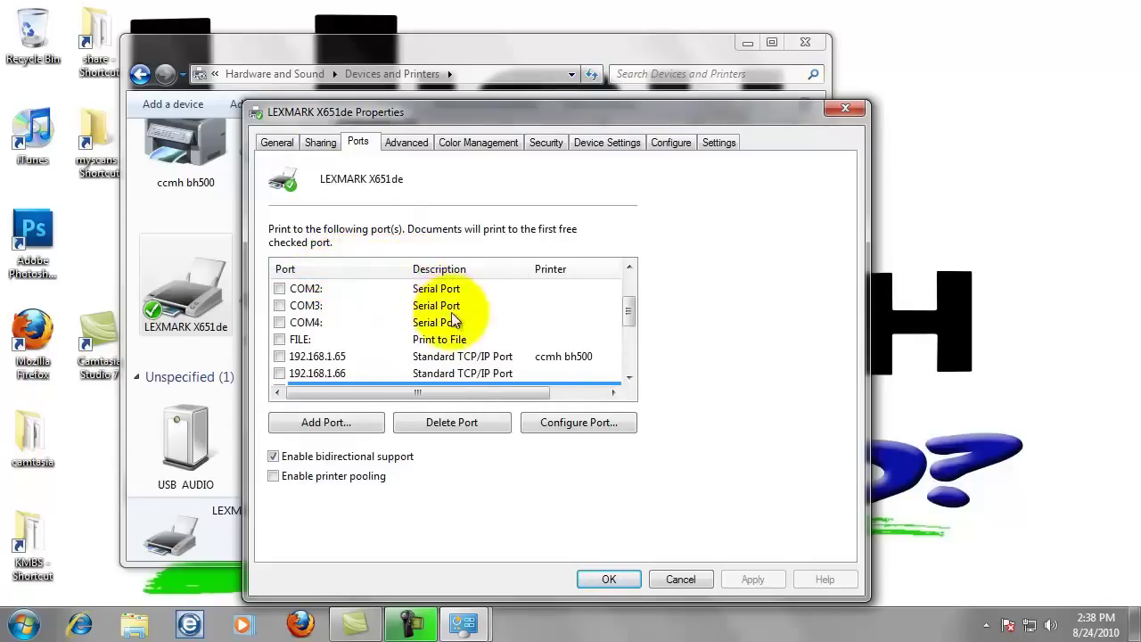
scroll(429, 332, "down", 1)
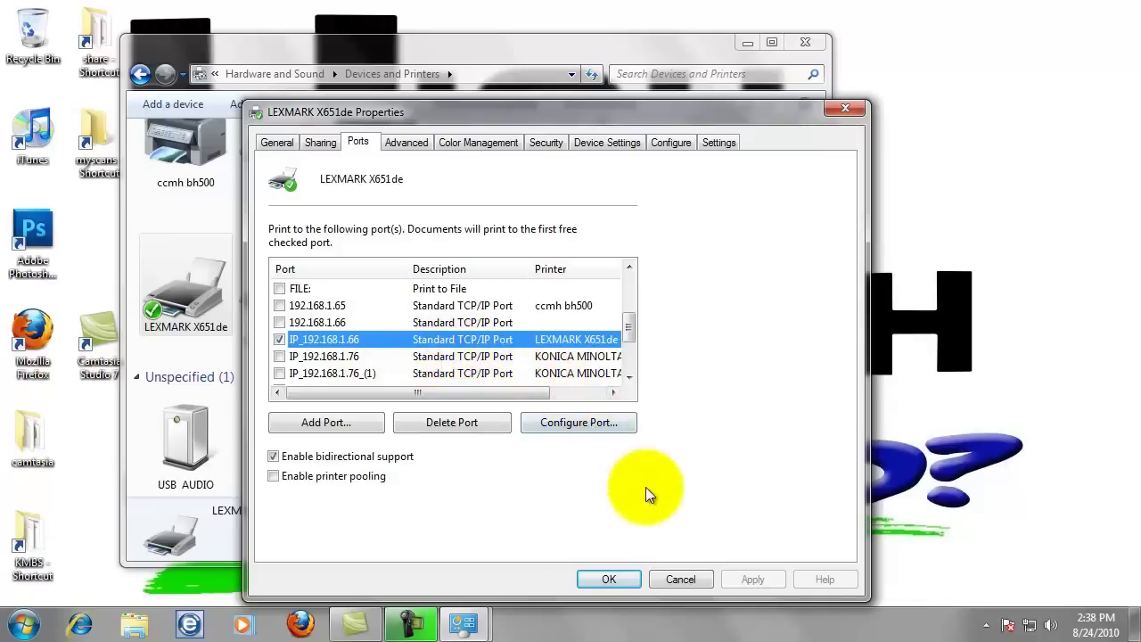
left_click(682, 579)
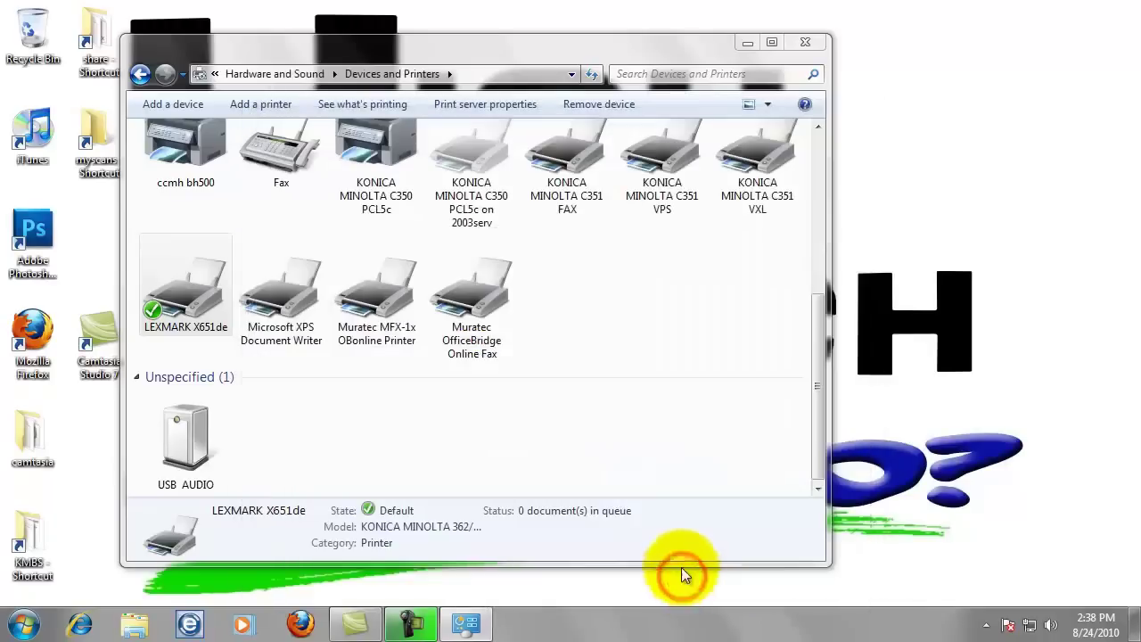
Close Devices and Printers, start Firefox, and clear its address bar to enter 192.168.1.66.
left_click(812, 40)
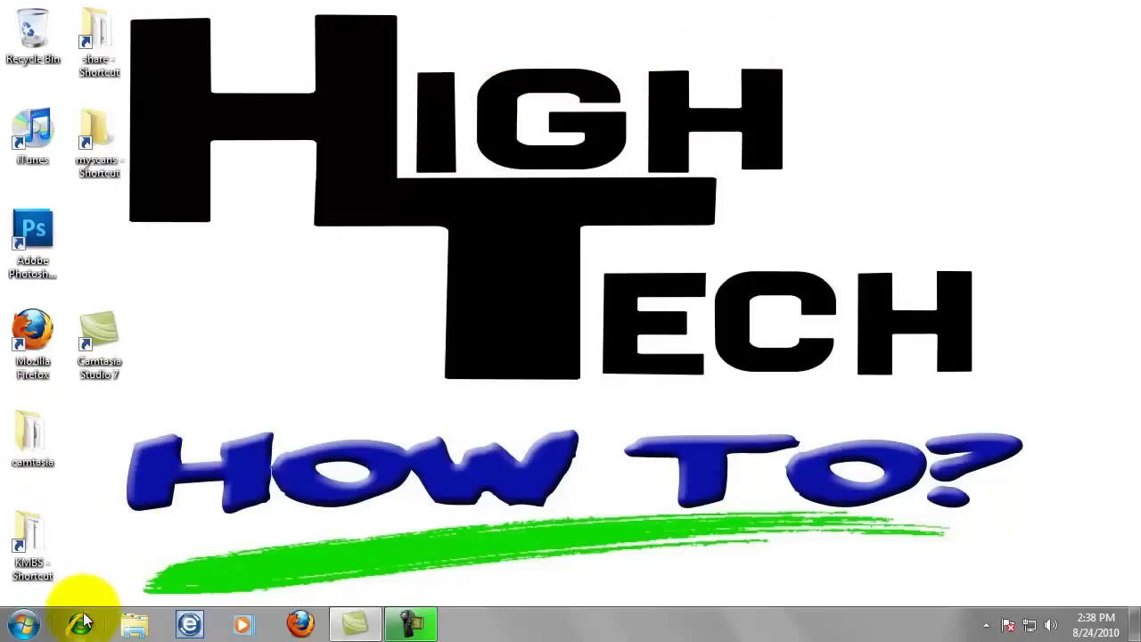
left_click(303, 627)
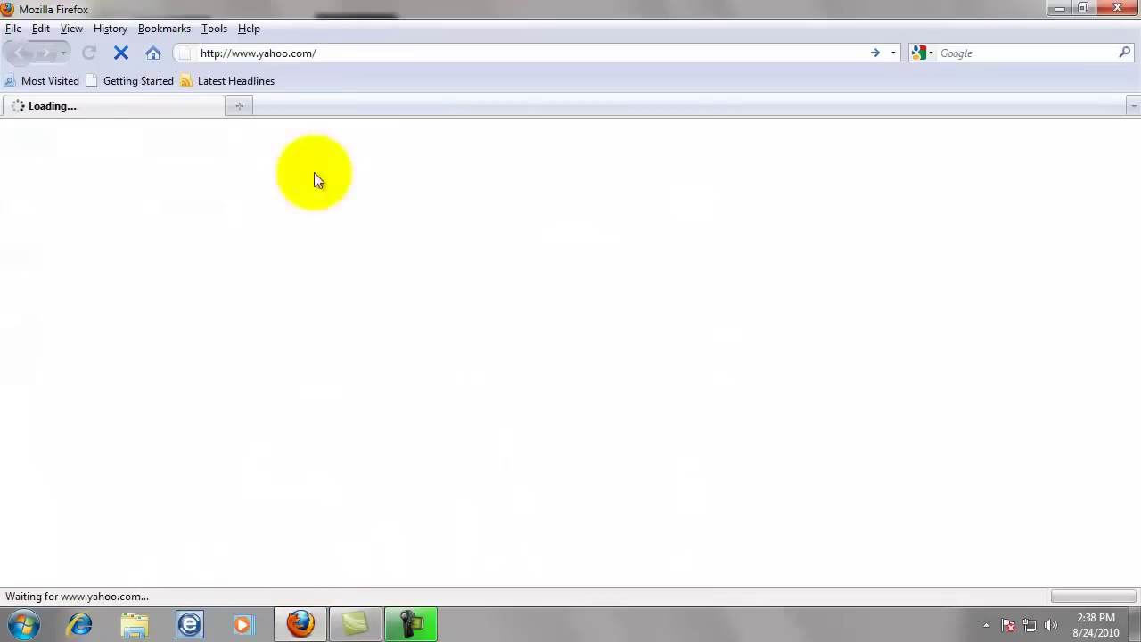
left_click(301, 53)
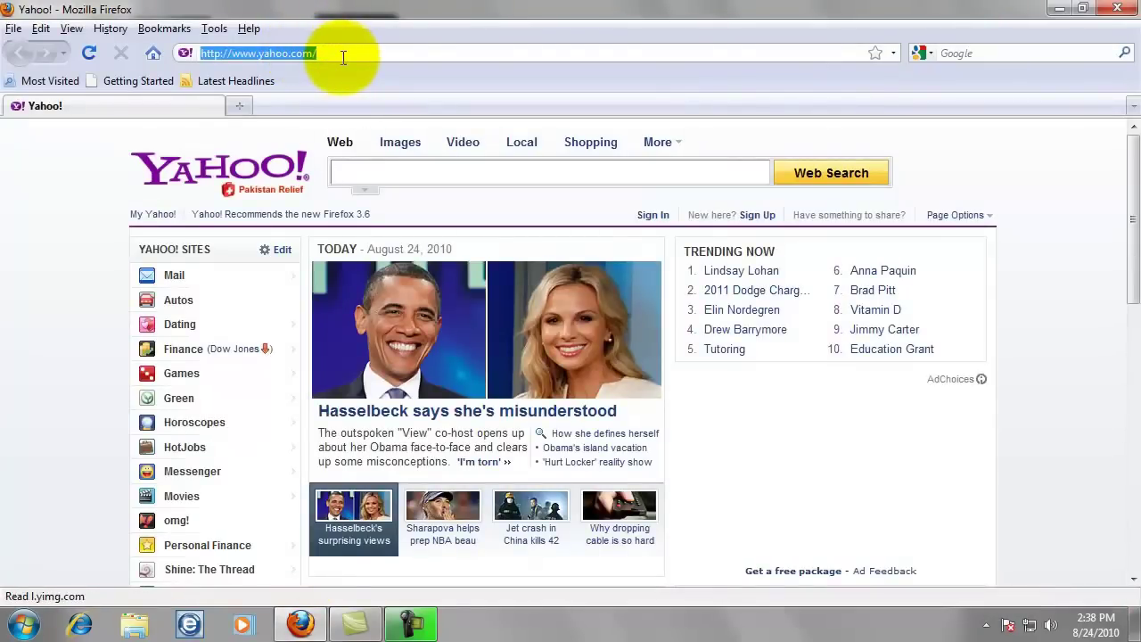
key("BackSpace")
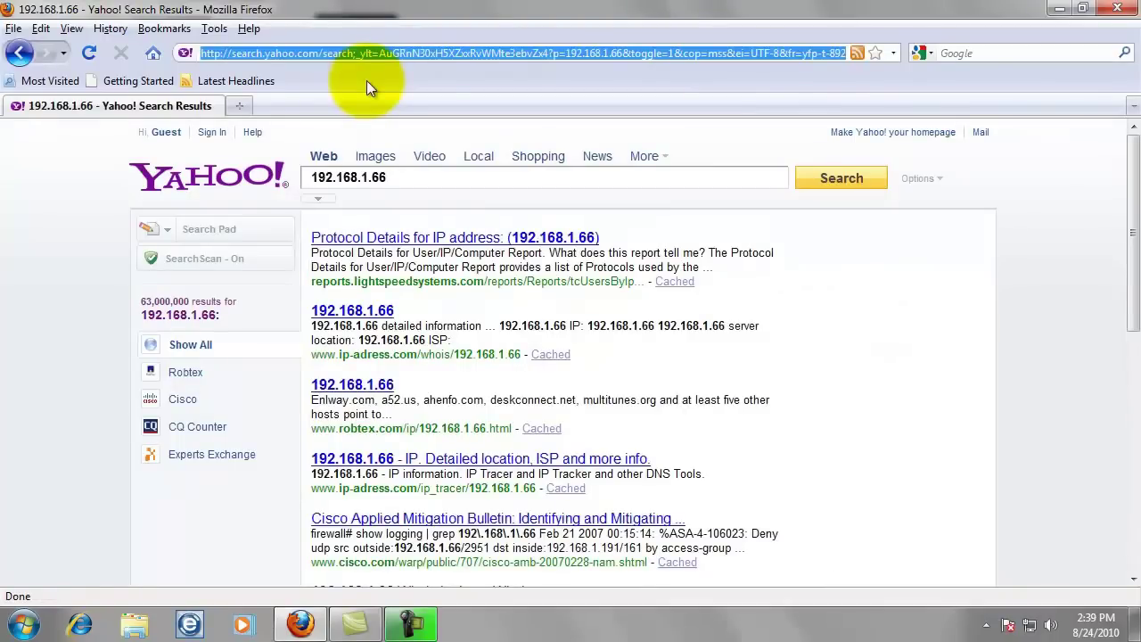
type("1")
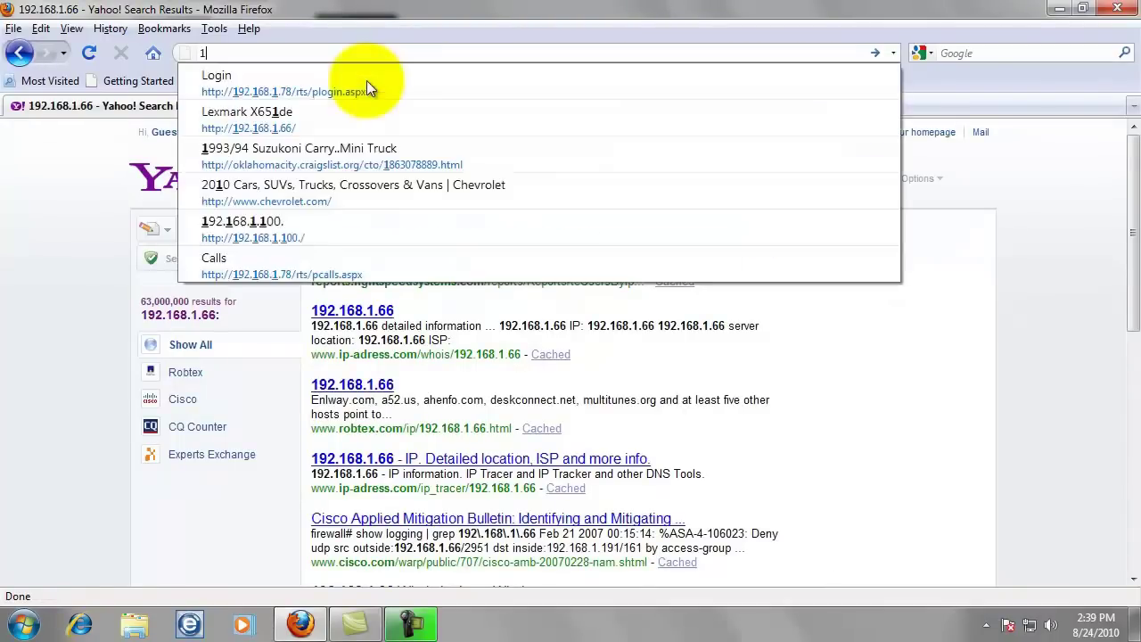
type("92.168")
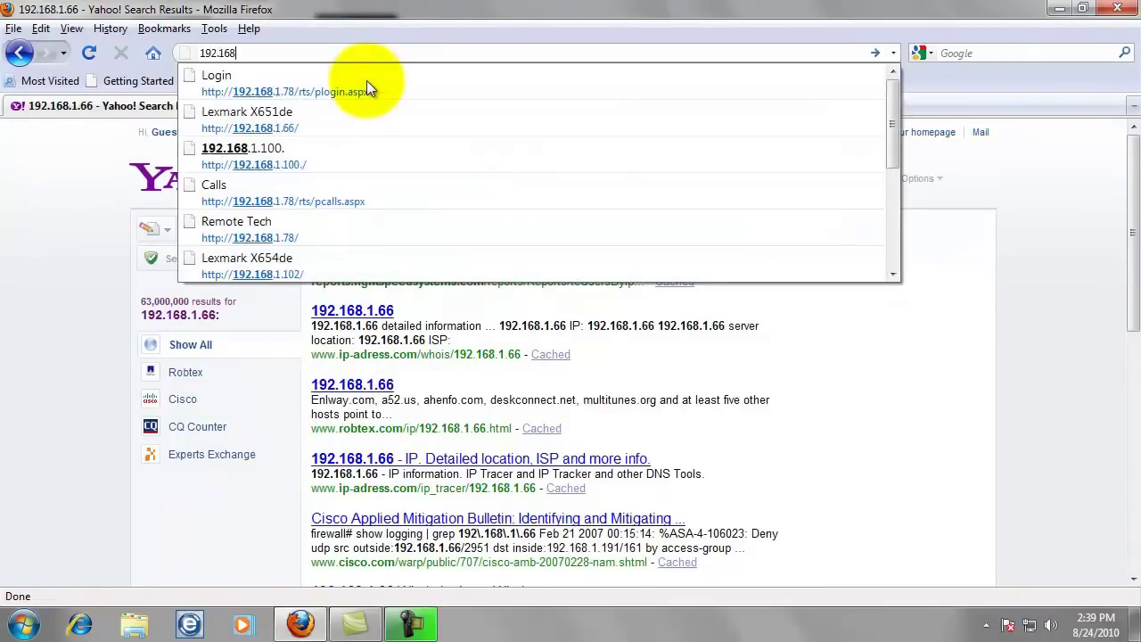
type(".1.66")
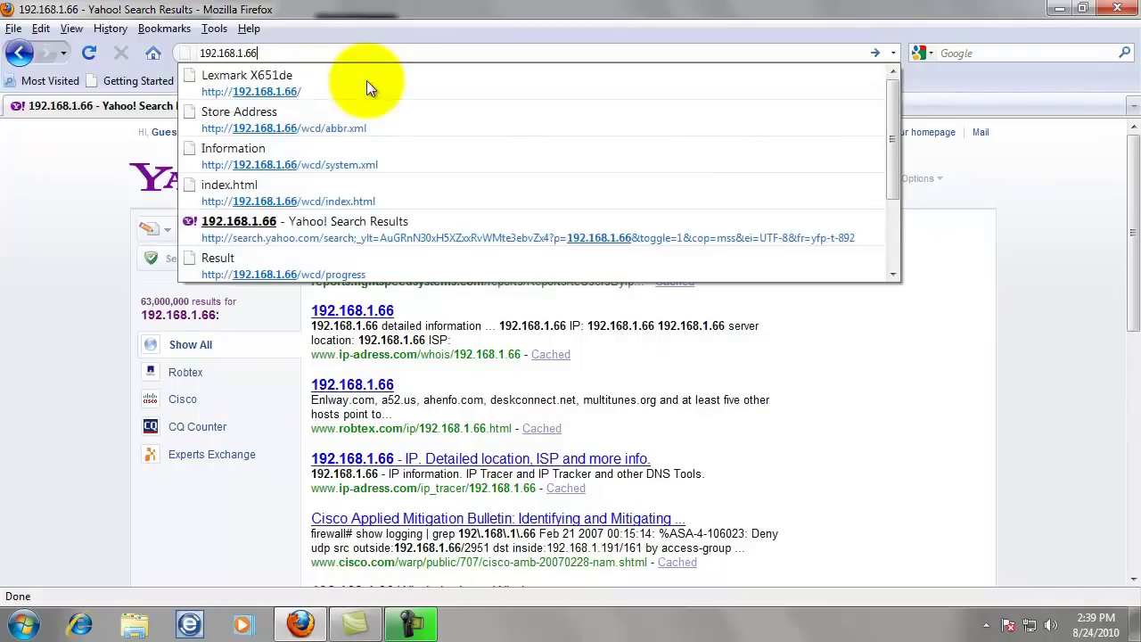
Load the Lexmark X651de web page at 192.168.1.66, showing toner and tray levels.
key("Return")
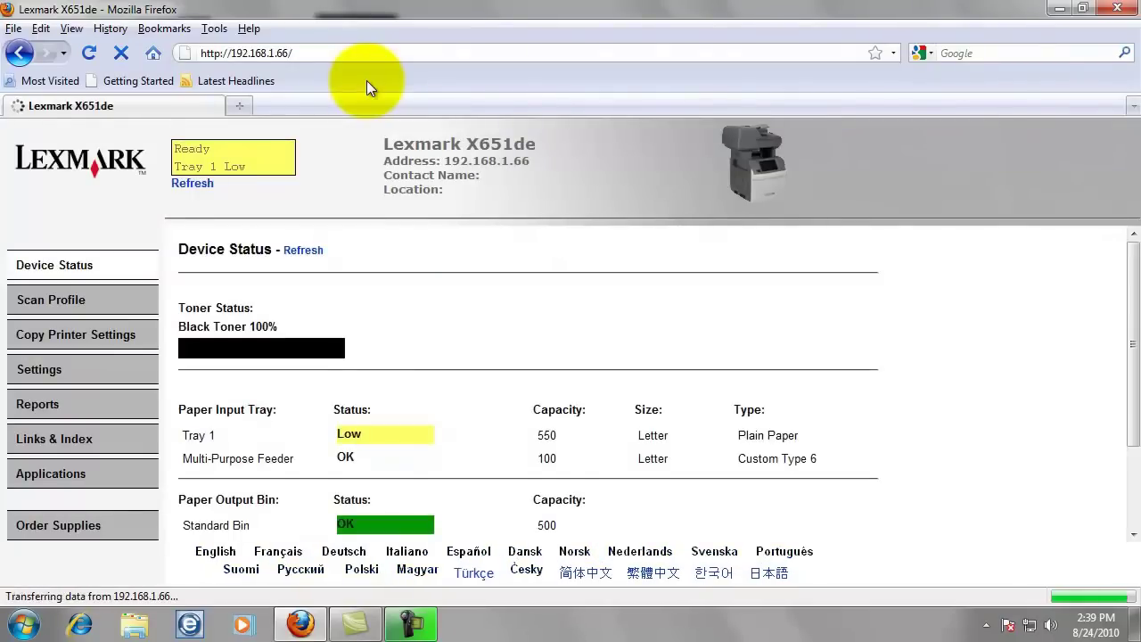
Go through Settings and Embedded Solutions to the Scan to Network Configure page.
left_click(39, 370)
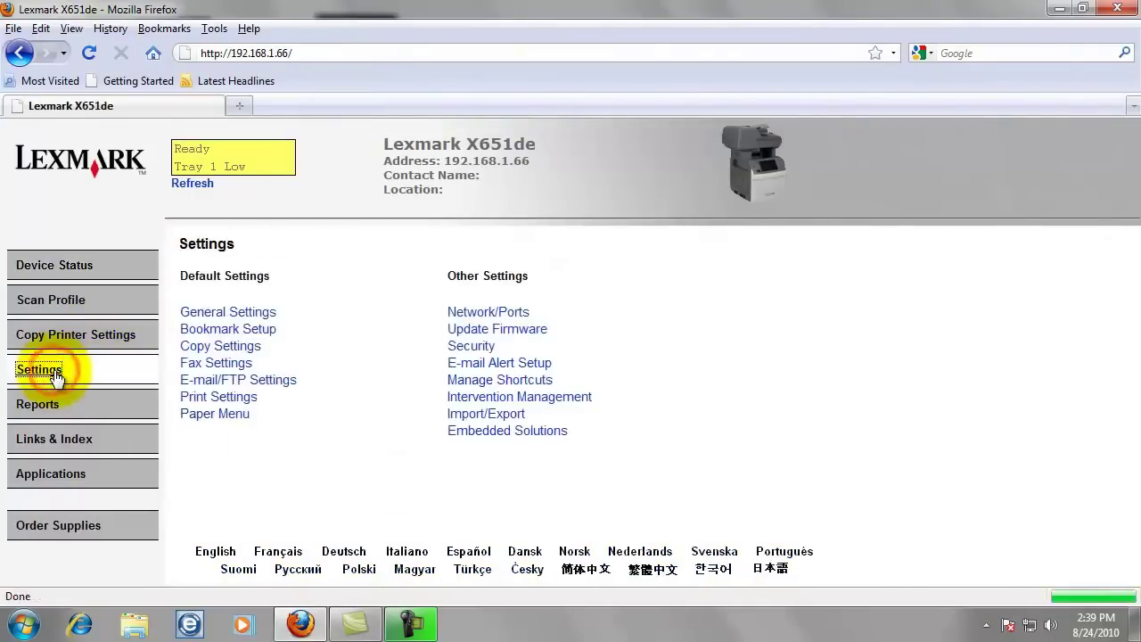
left_click(505, 441)
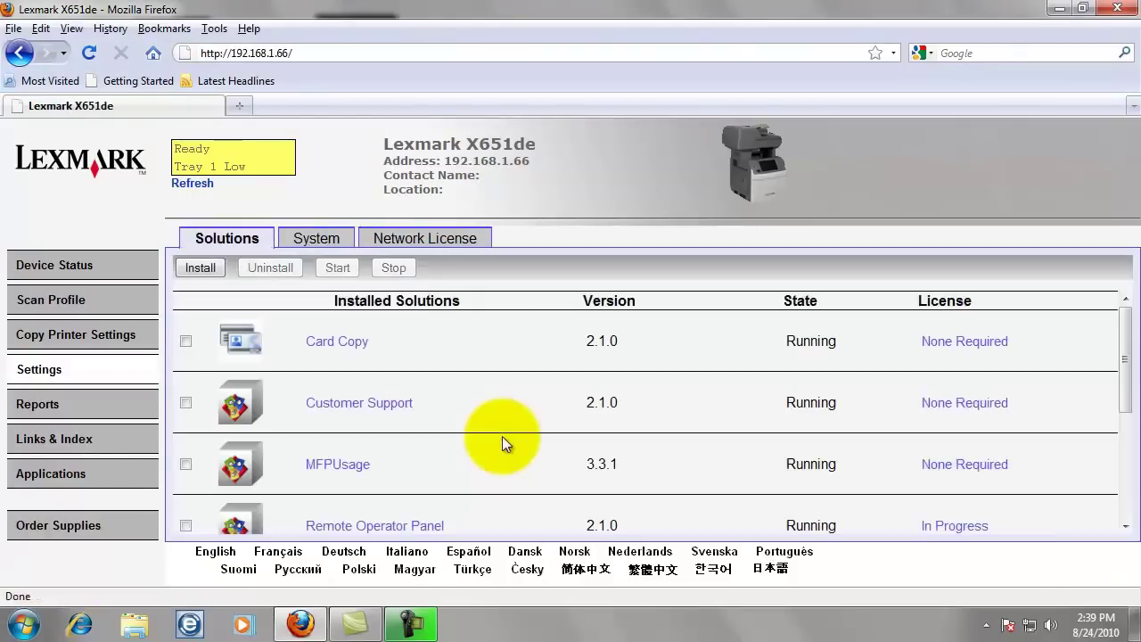
scroll(499, 436, "down", 3)
scroll(499, 436, "down", 1)
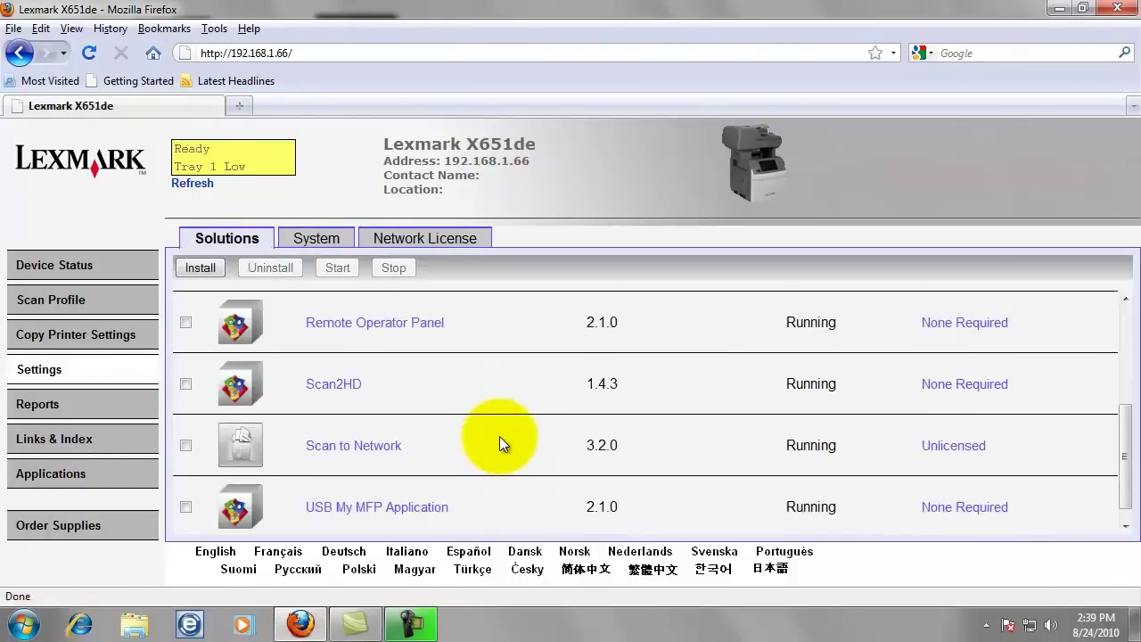
left_click(390, 455)
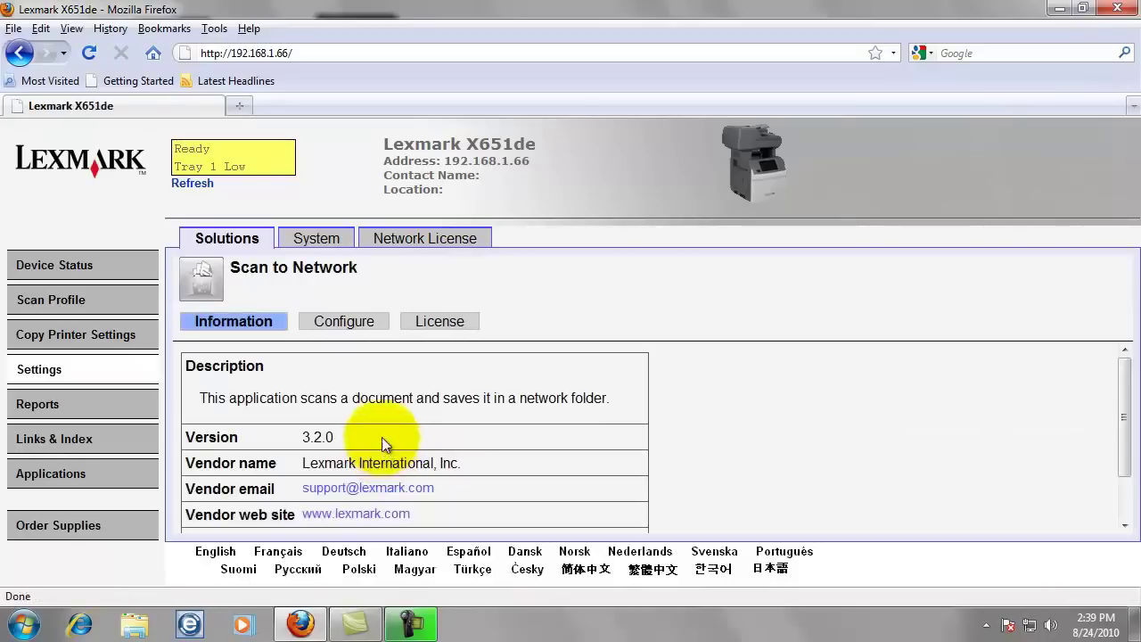
left_click(356, 323)
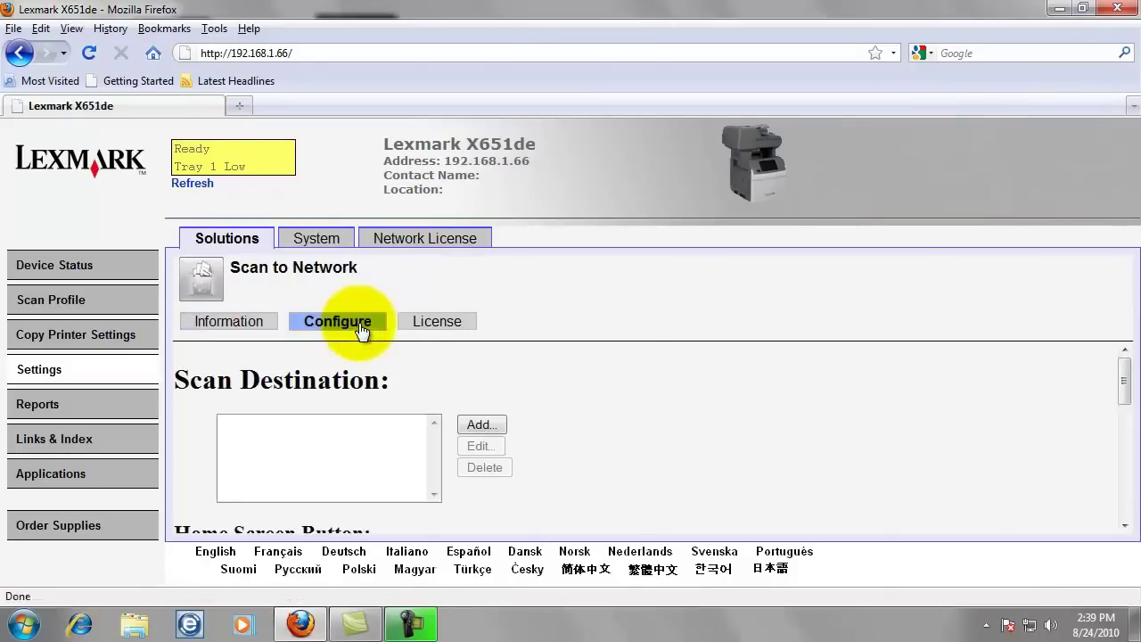
Add a new scan destination named Jarrod with network folder \\192.168.1.55\myscans.
left_click(486, 424)
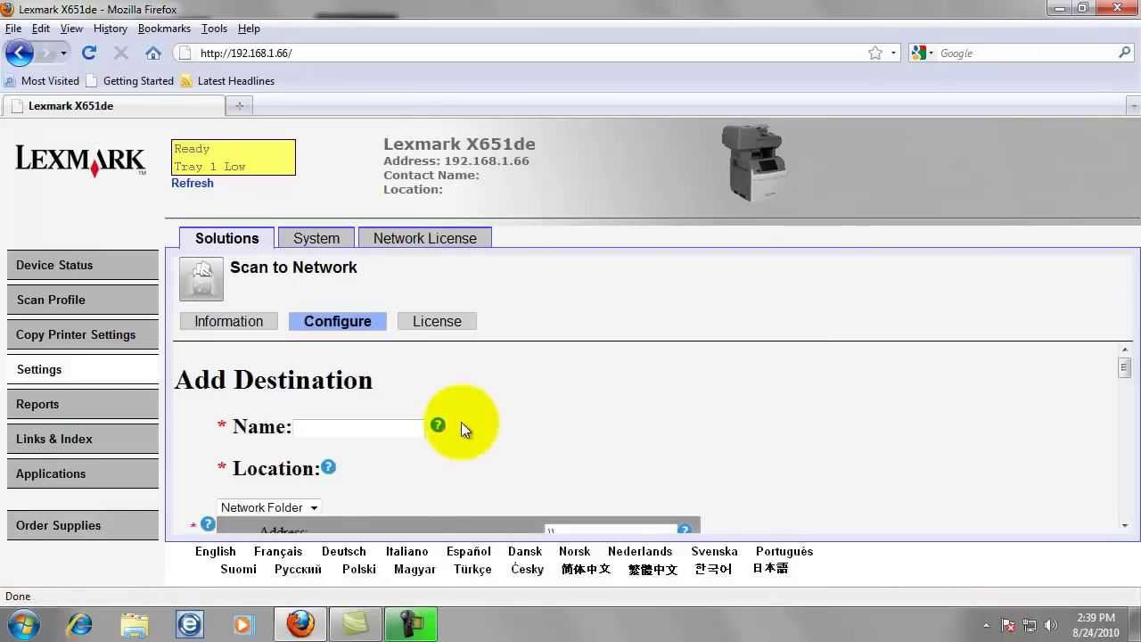
left_click(397, 434)
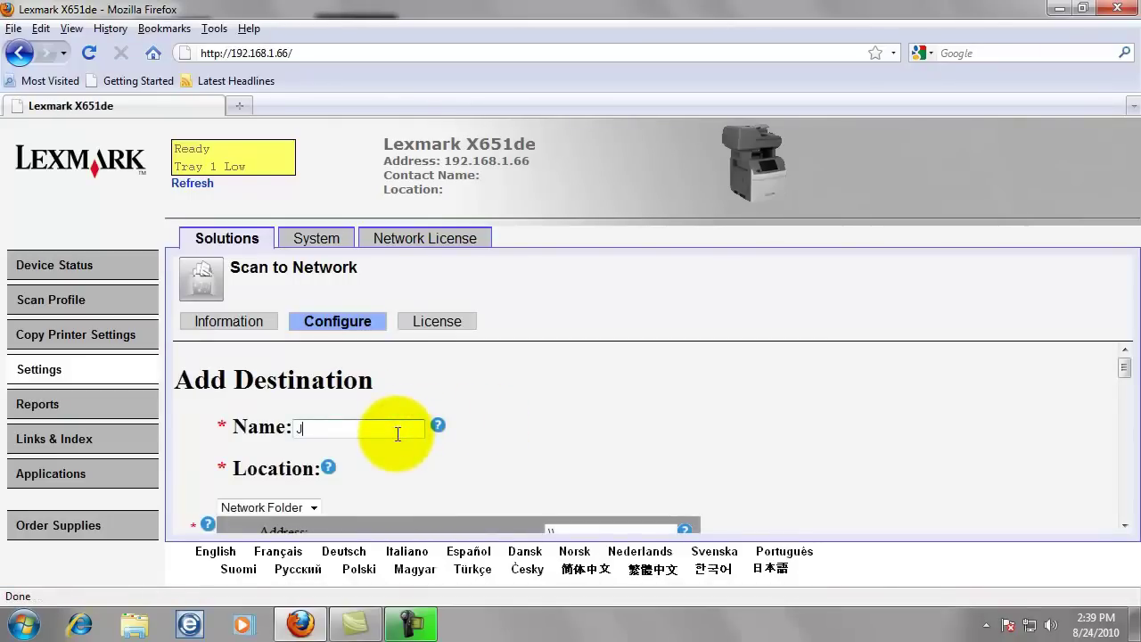
type("arrod")
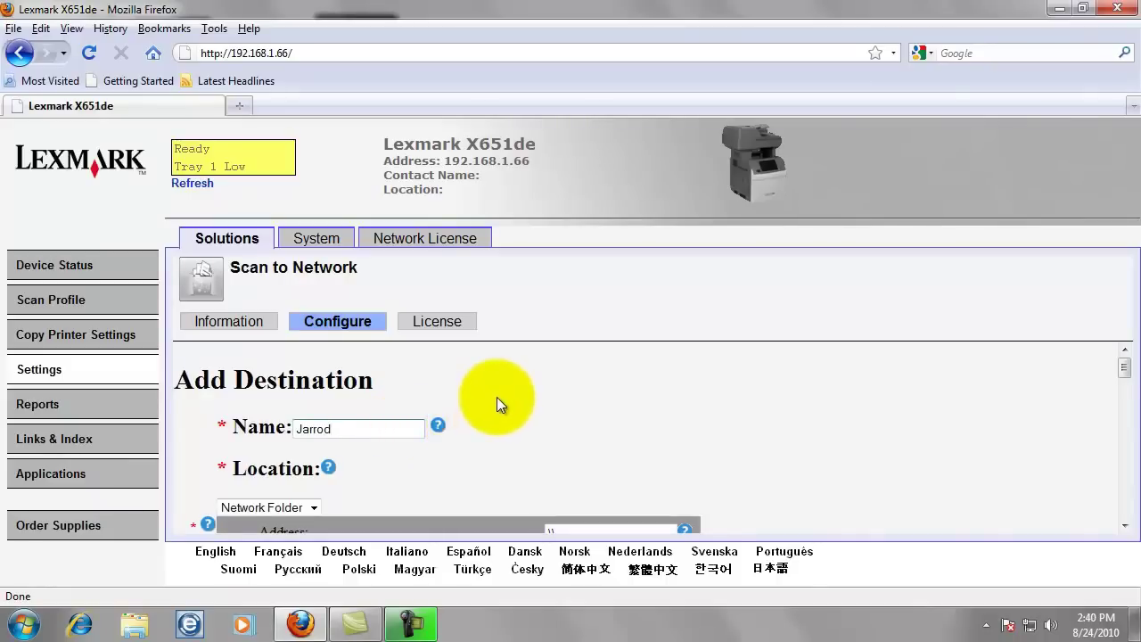
scroll(496, 397, "down", 1)
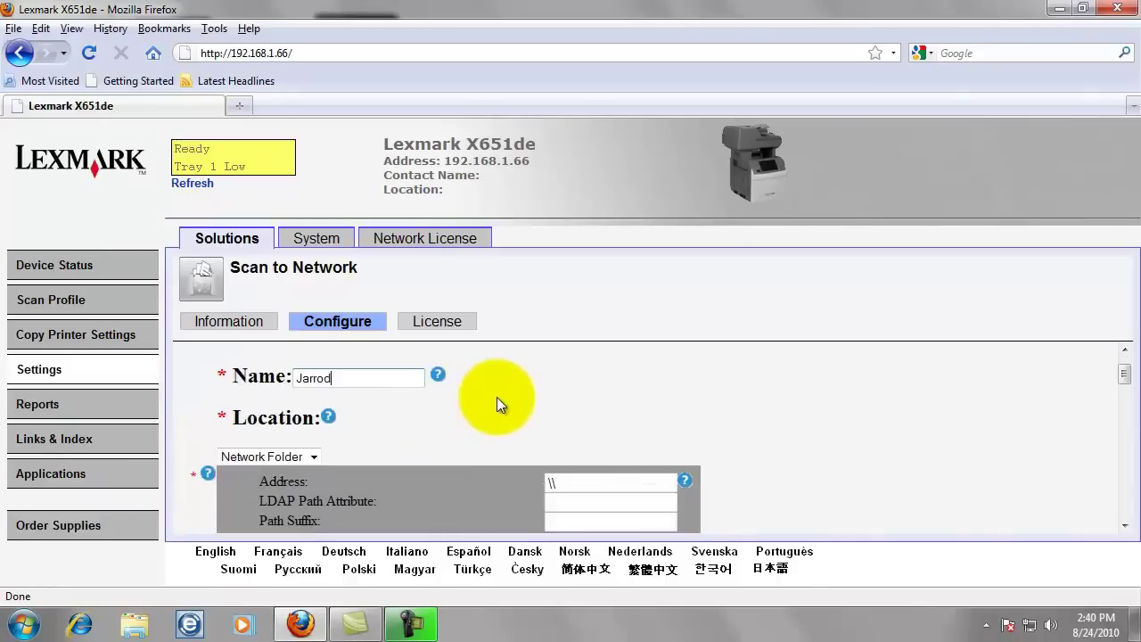
left_click(575, 481)
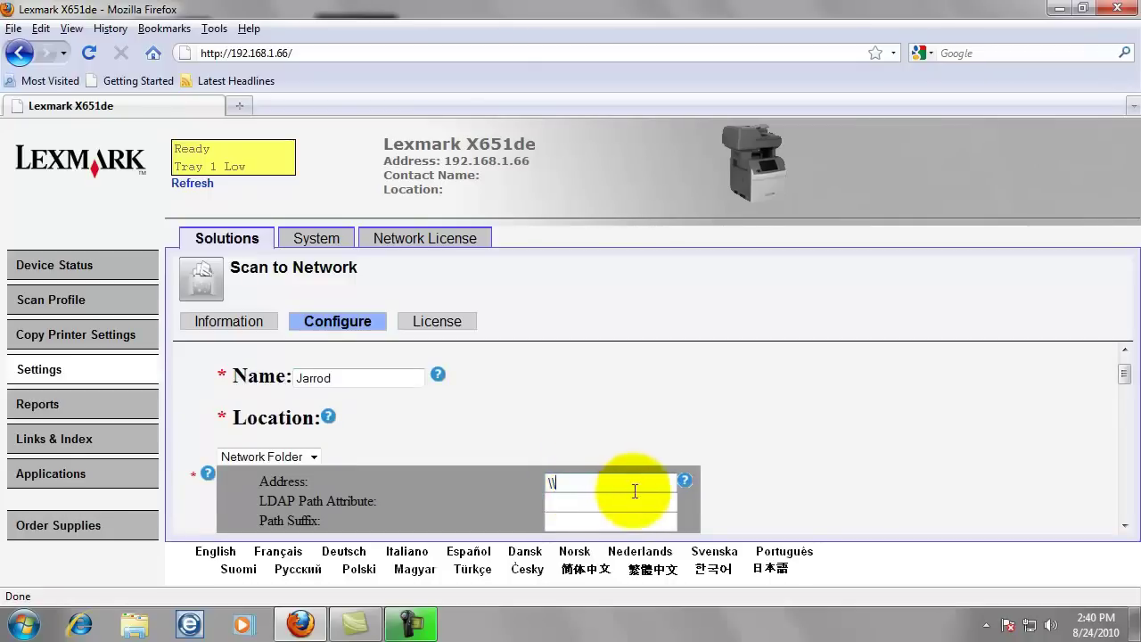
mouse_move(684, 481)
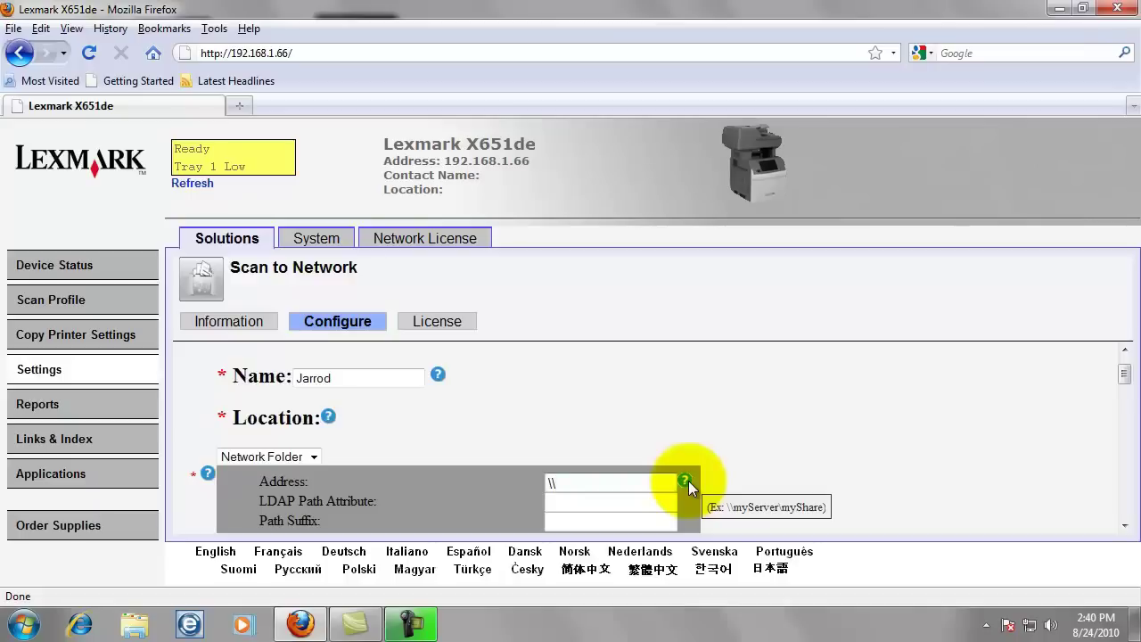
left_click(632, 484)
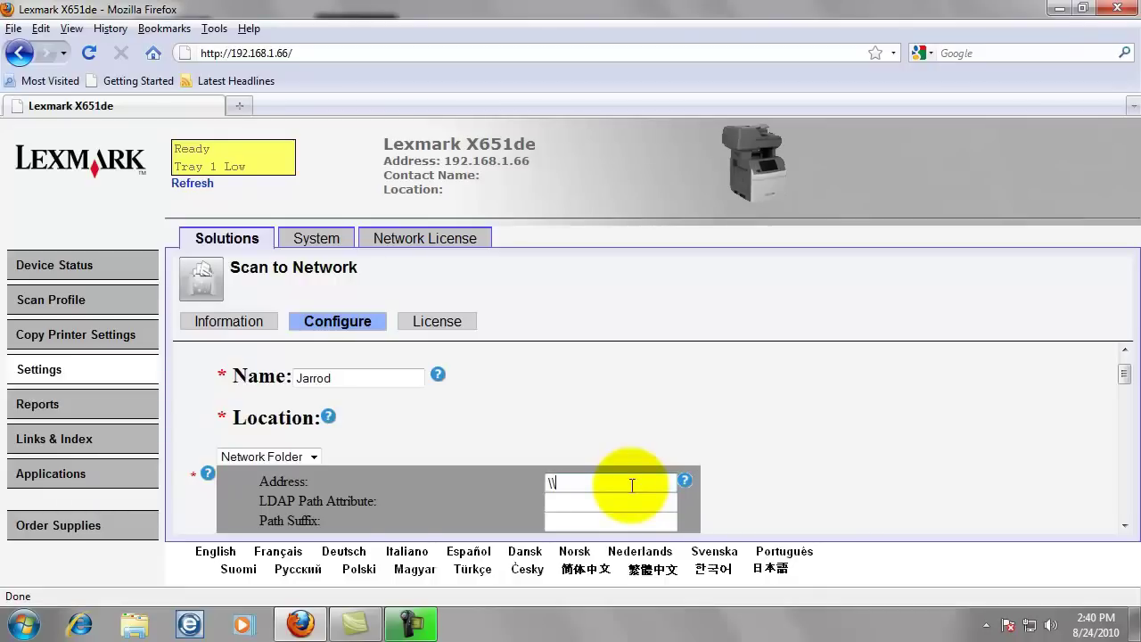
type("9")
type("20")
type("168.1.")
type("55\\m")
type("ysc")
type("ans")
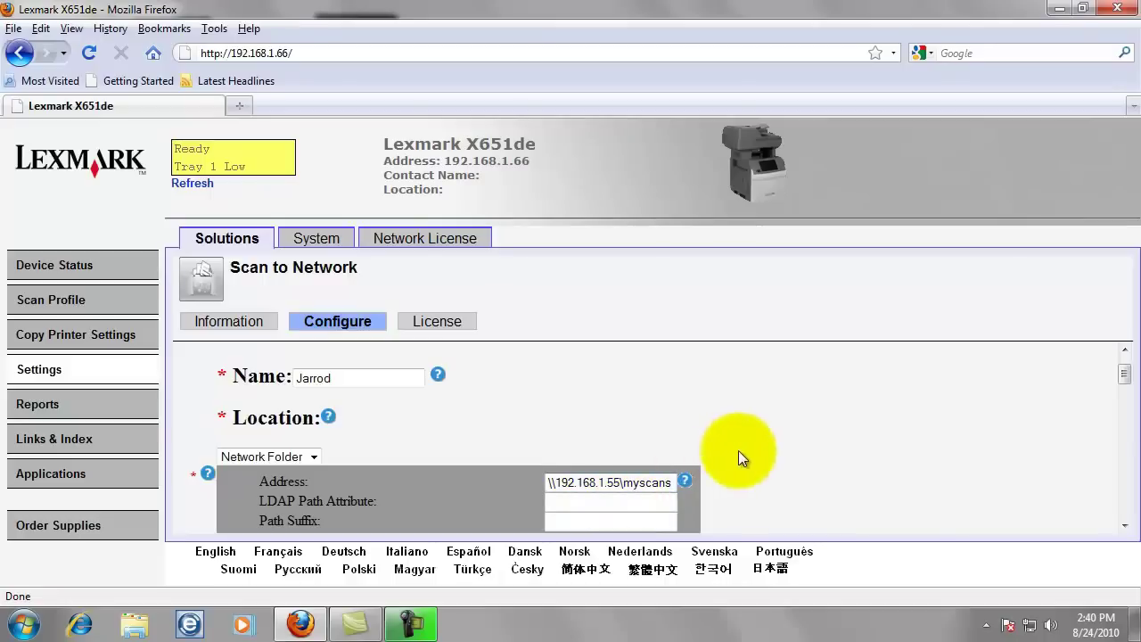
scroll(740, 451, "down", 1)
scroll(741, 442, "down", 1)
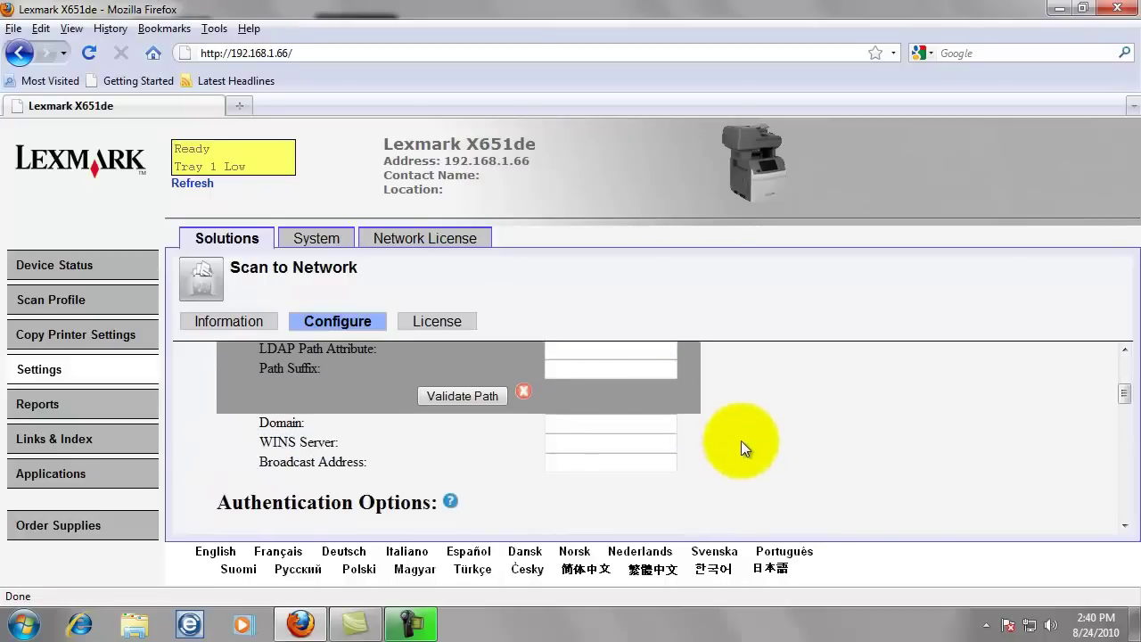
scroll(741, 440, "down", 1)
scroll(737, 440, "down", 1)
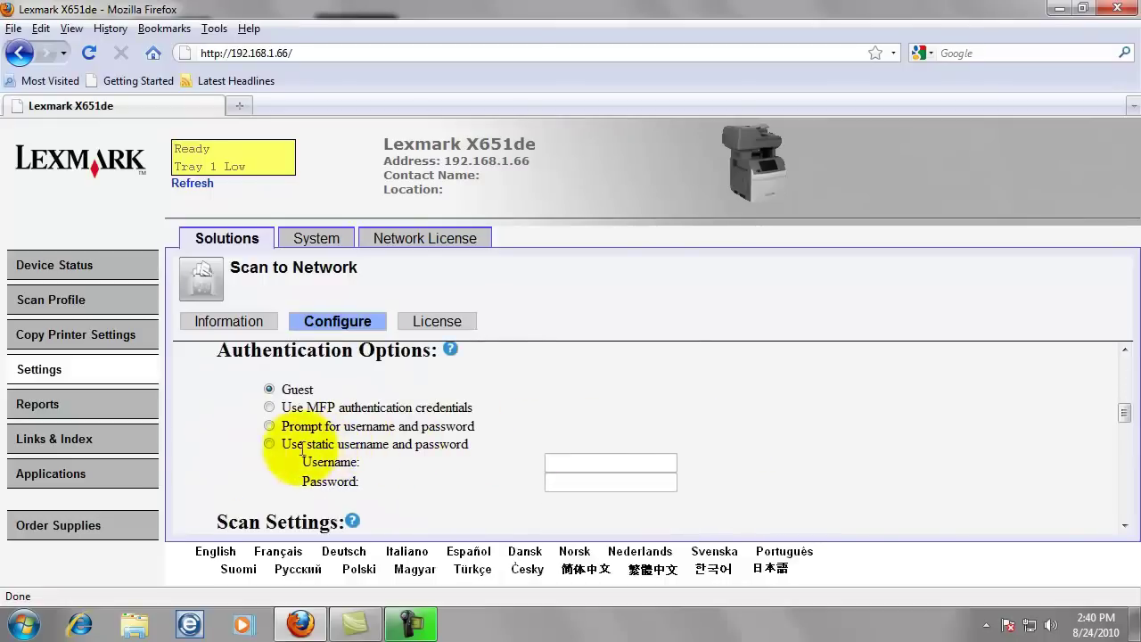
Choose static username and password authentication with username bizhub, and start the password.
left_click(269, 444)
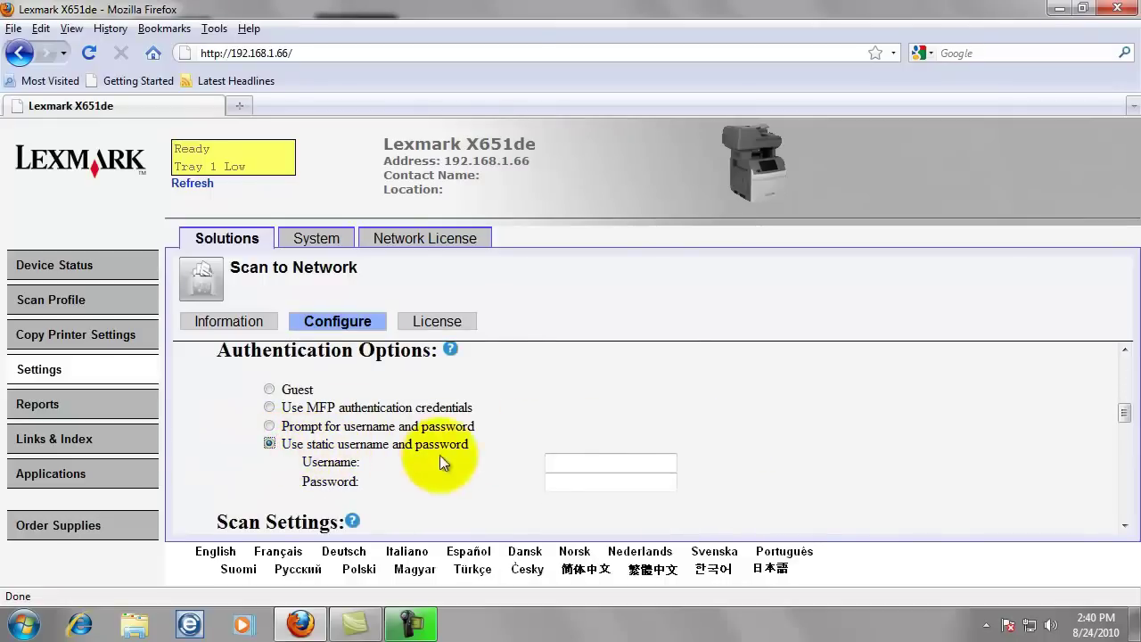
left_click(573, 461)
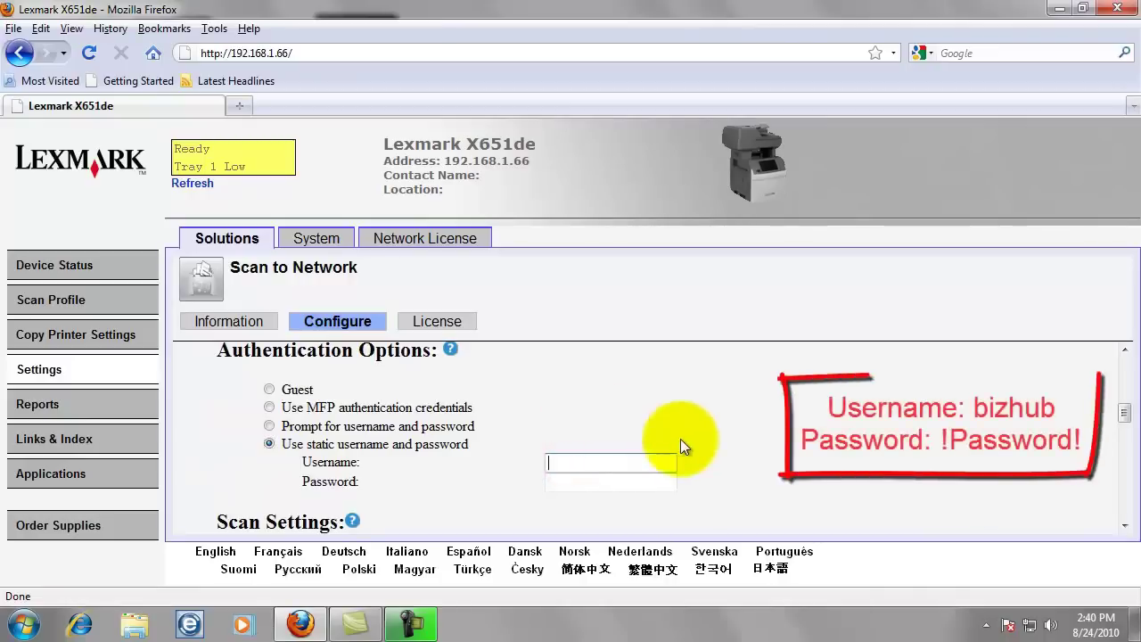
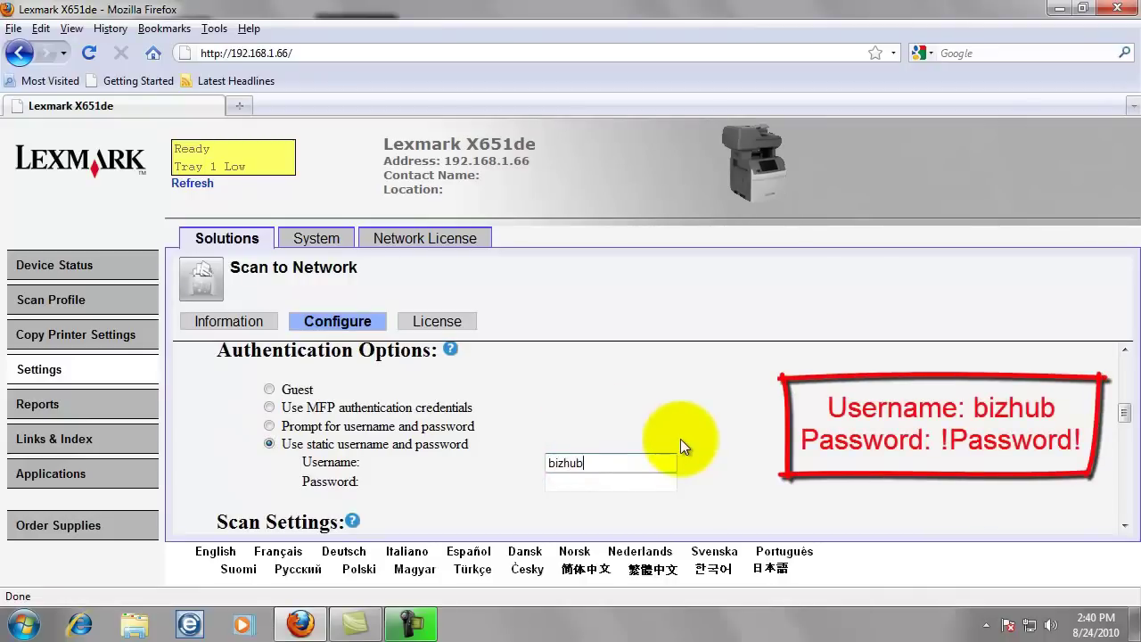
key("Tab")
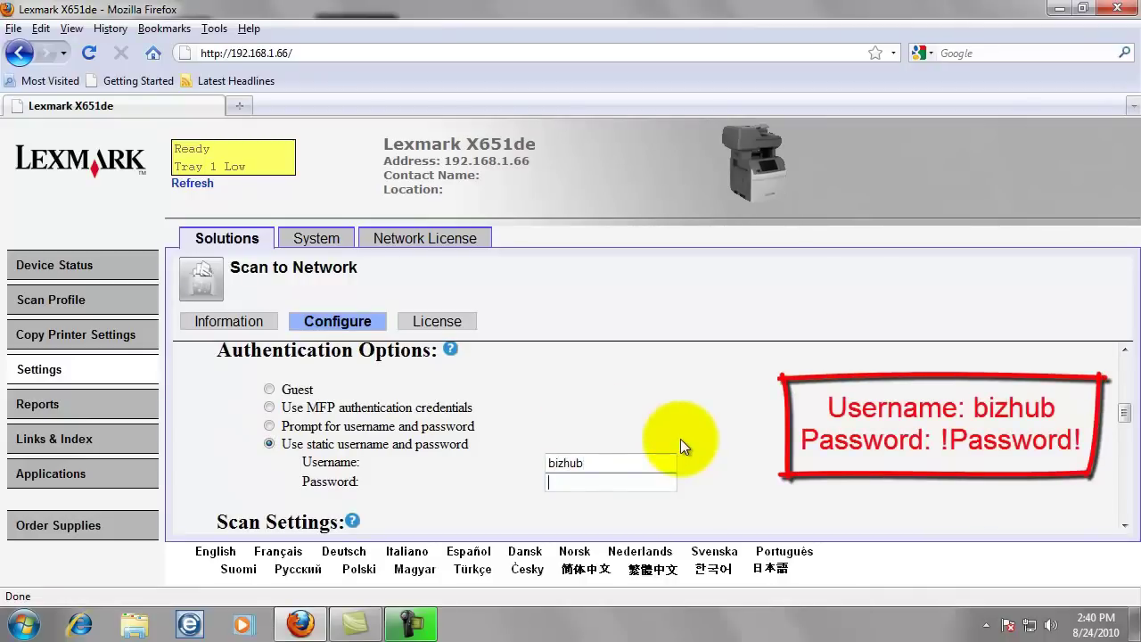
scroll(659, 450, "down", 3)
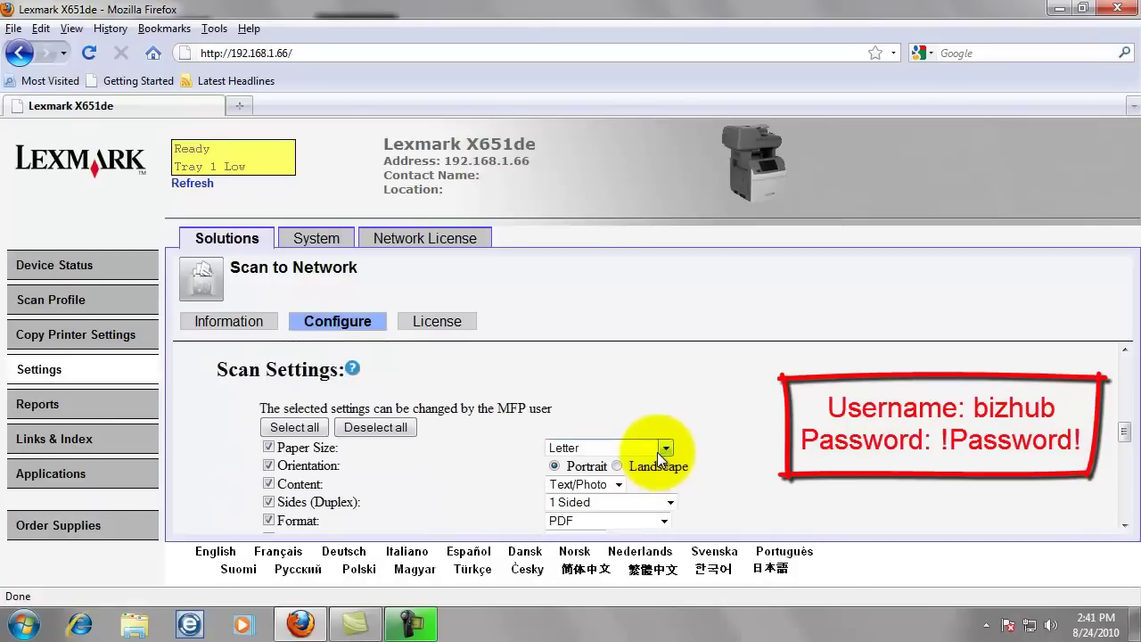
scroll(660, 451, "down", 3)
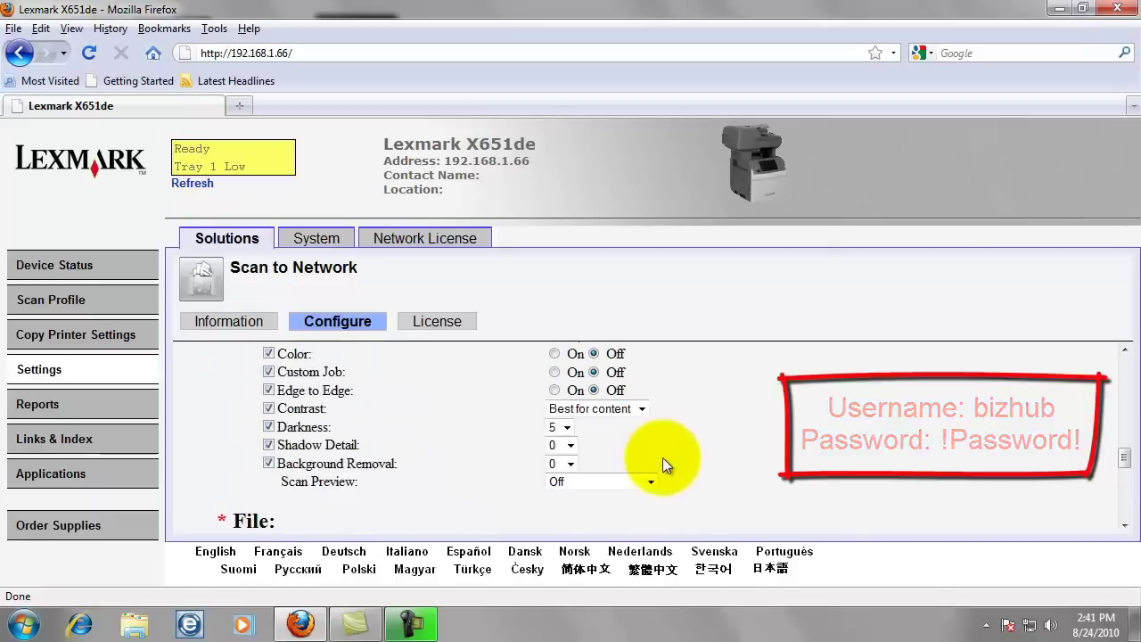
scroll(642, 458, "down", 3)
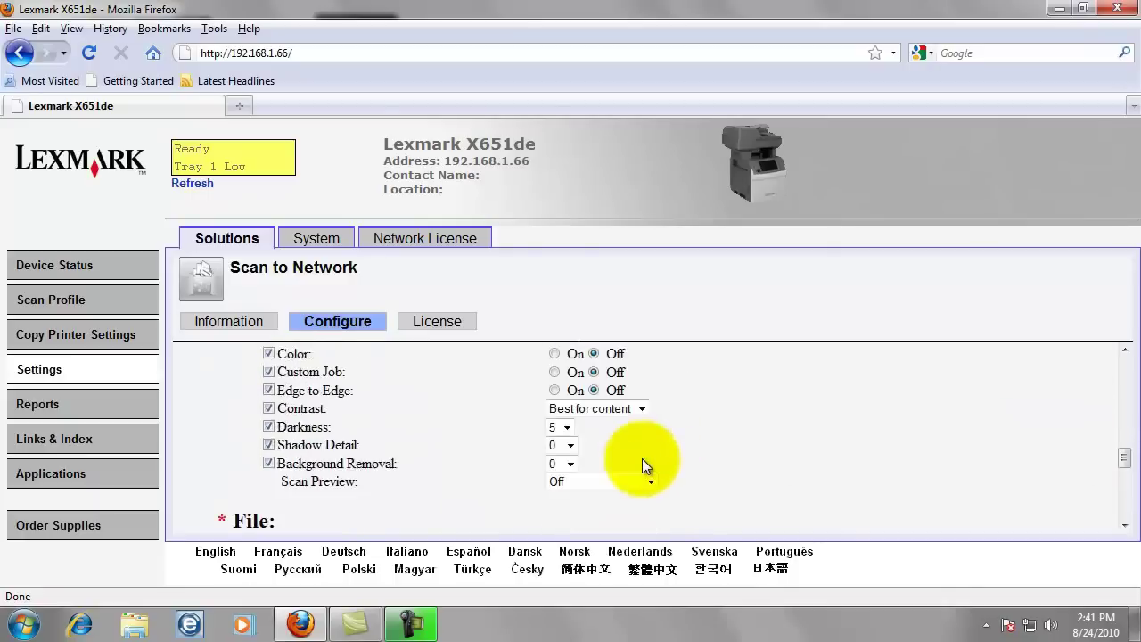
scroll(640, 457, "down", 1)
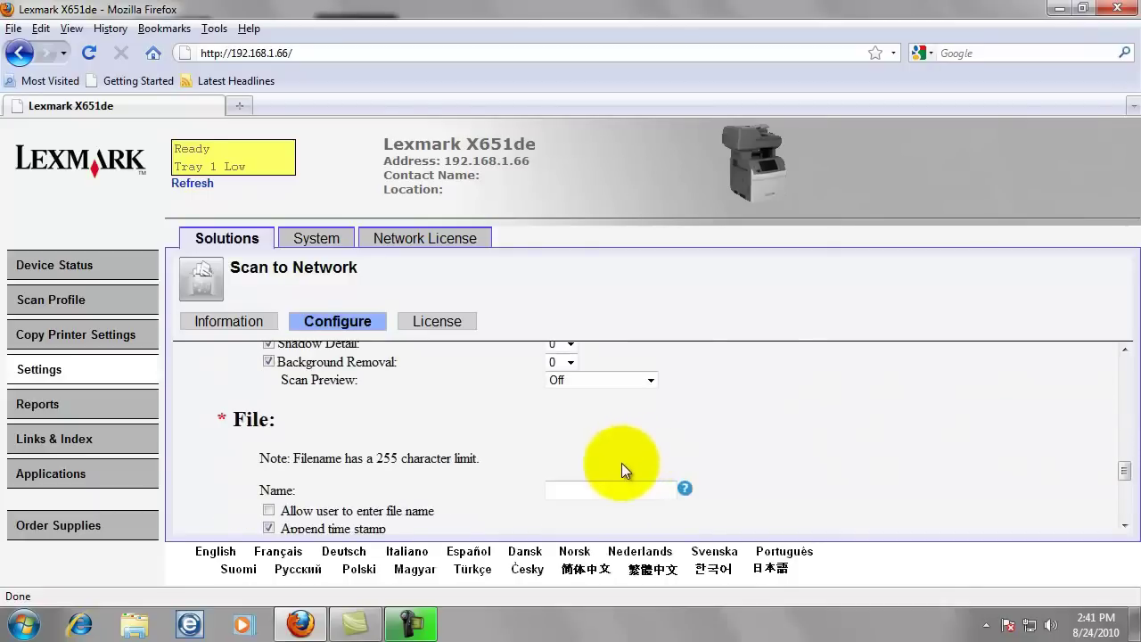
scroll(583, 467, "down", 1)
scroll(456, 487, "down", 1)
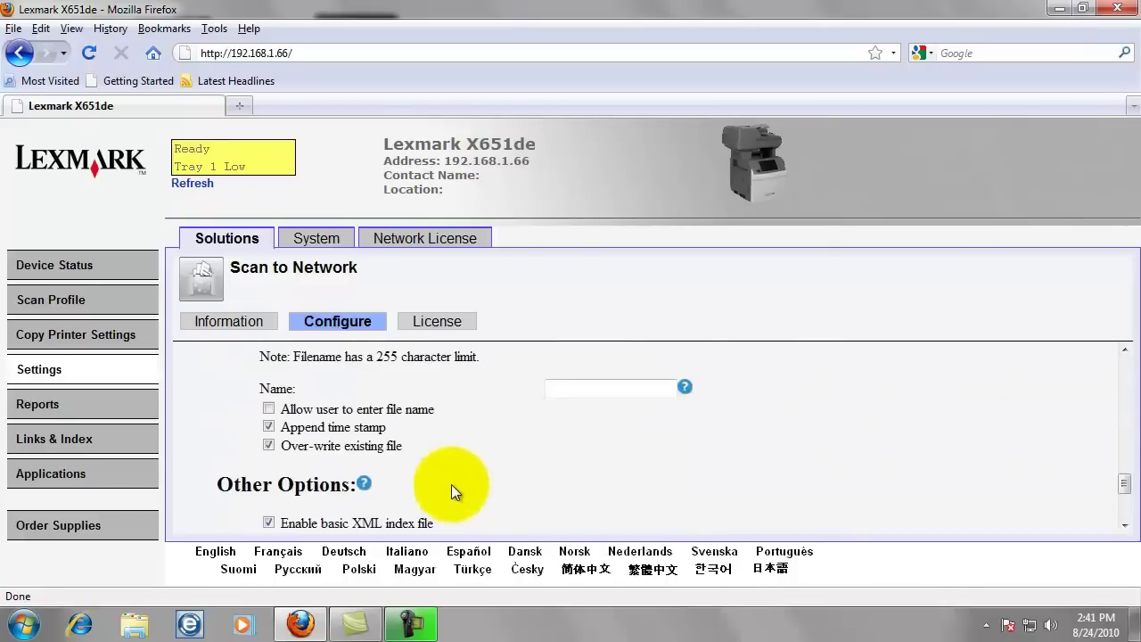
Allow user-entered file names, set default name 'scan', and disable the basic XML index file.
left_click(270, 410)
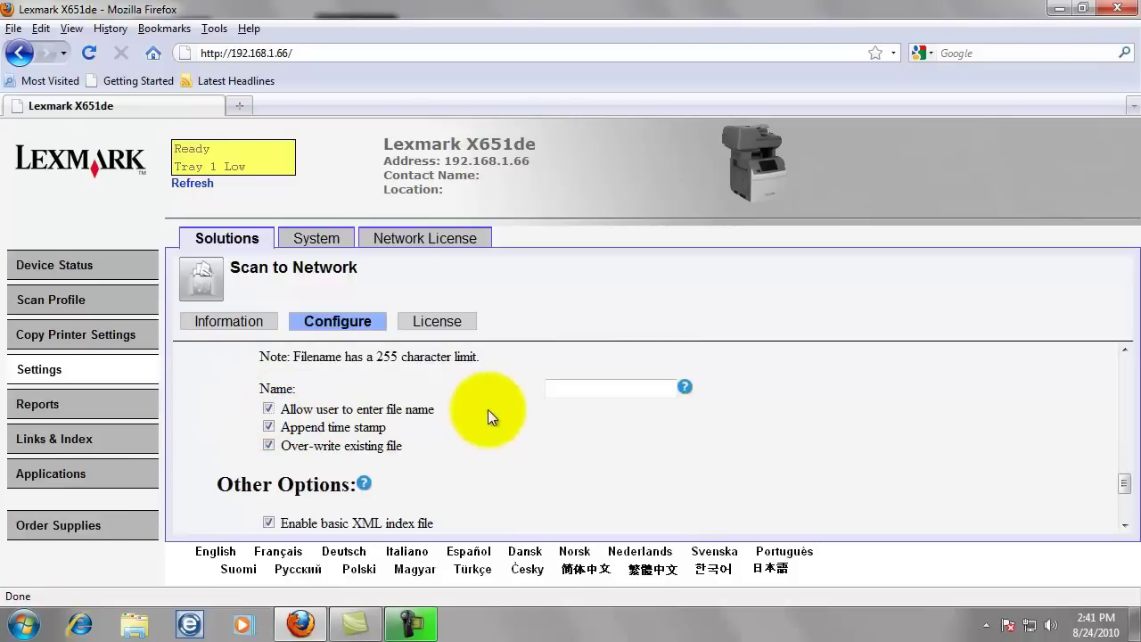
left_click(561, 387)
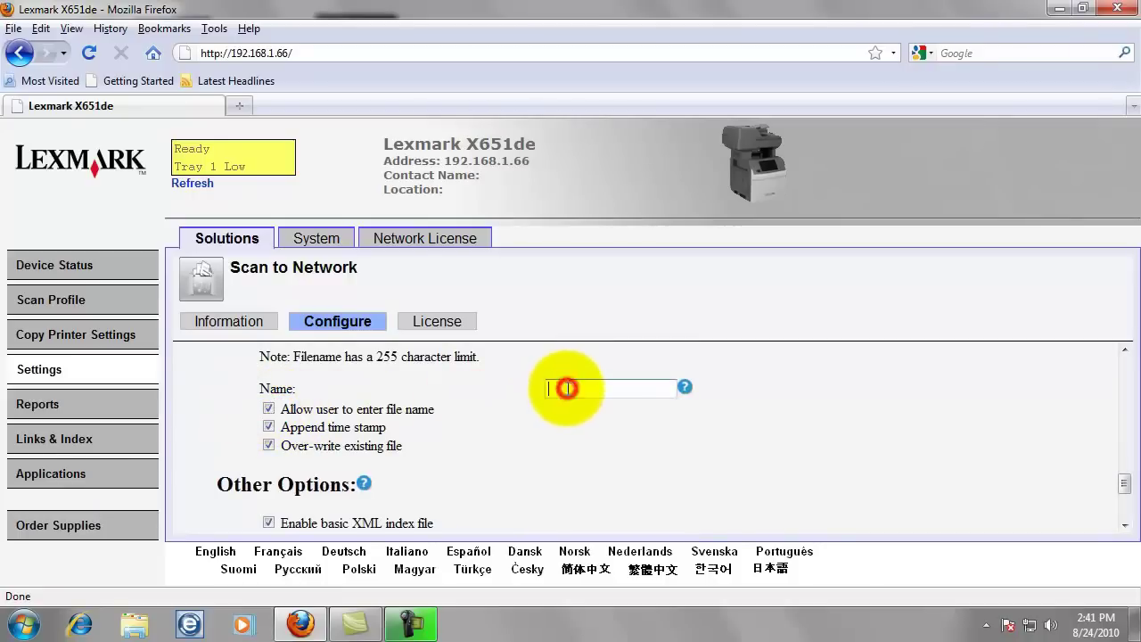
scroll(592, 434, "up", 1)
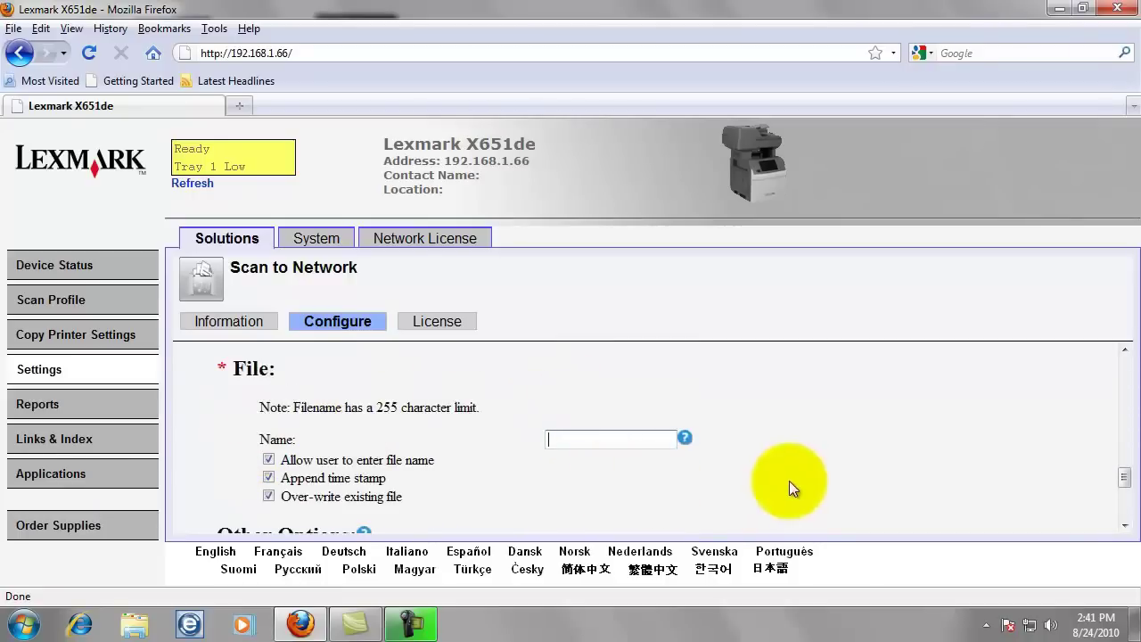
type("scan")
scroll(789, 480, "down", 1)
scroll(740, 467, "down", 1)
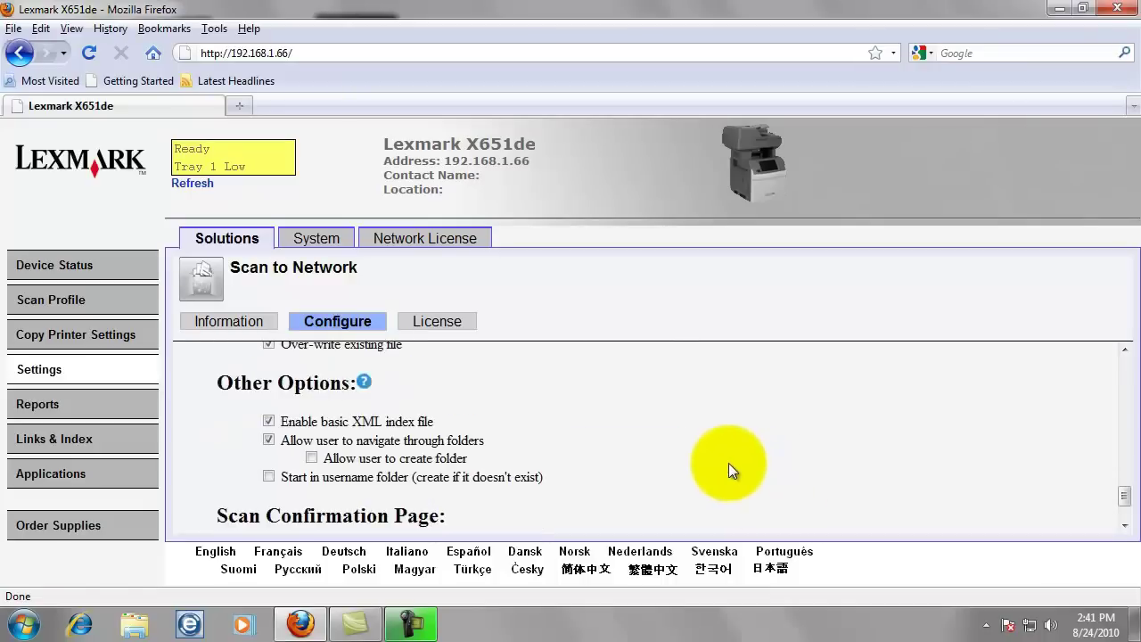
left_click(268, 421)
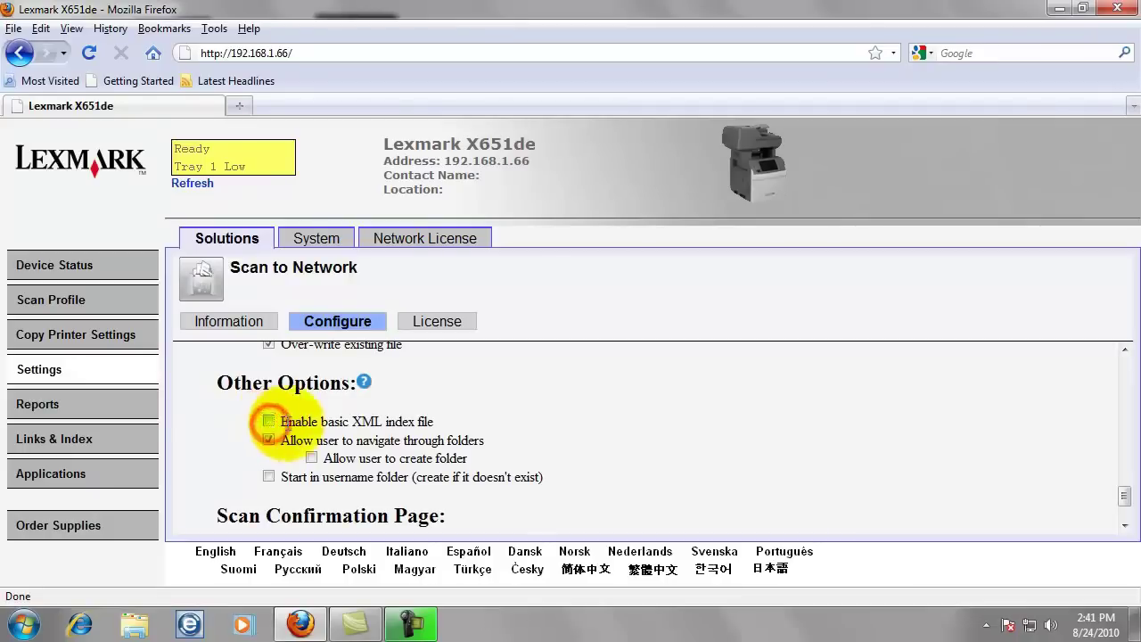
scroll(558, 431, "down", 1)
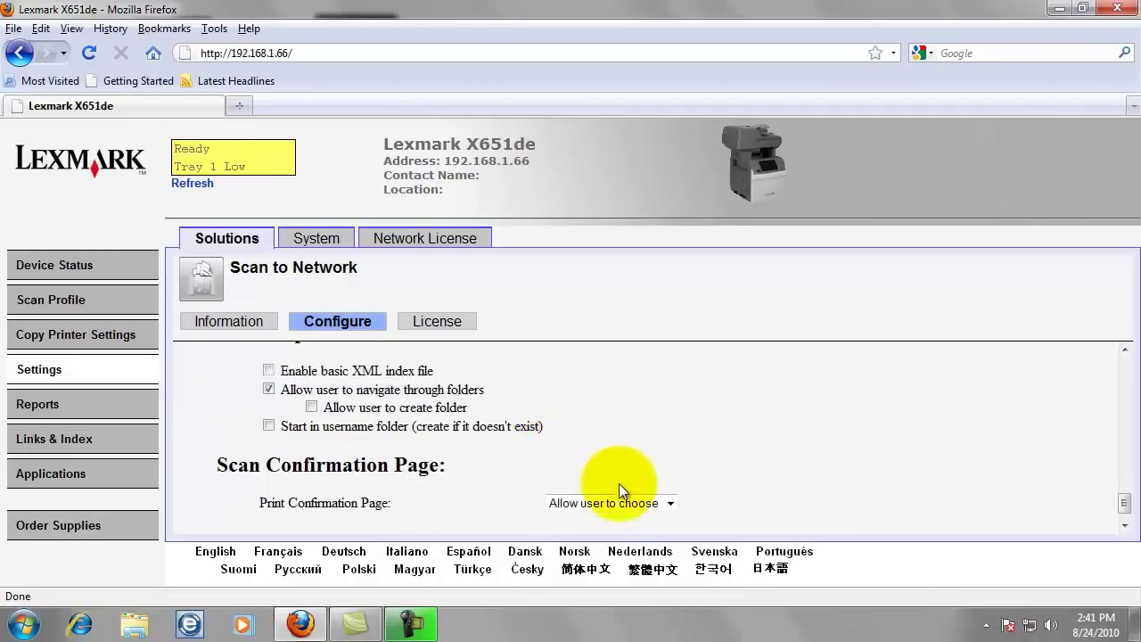
Set Print Confirmation Page to No and submit the Jarrod scan destination with OK.
left_click(672, 504)
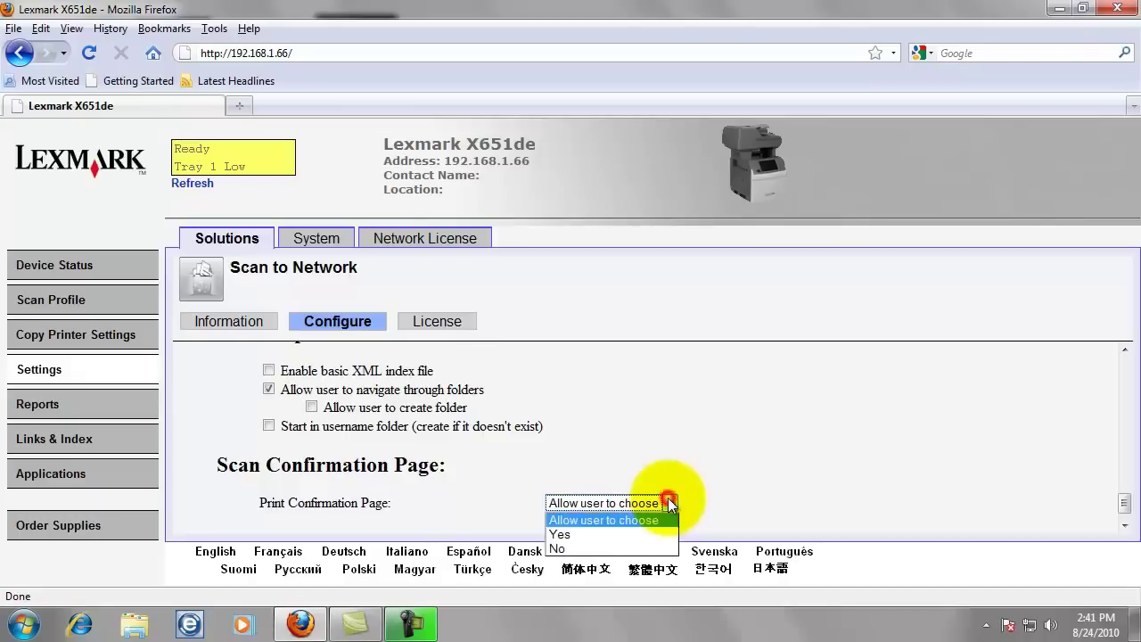
left_click(568, 549)
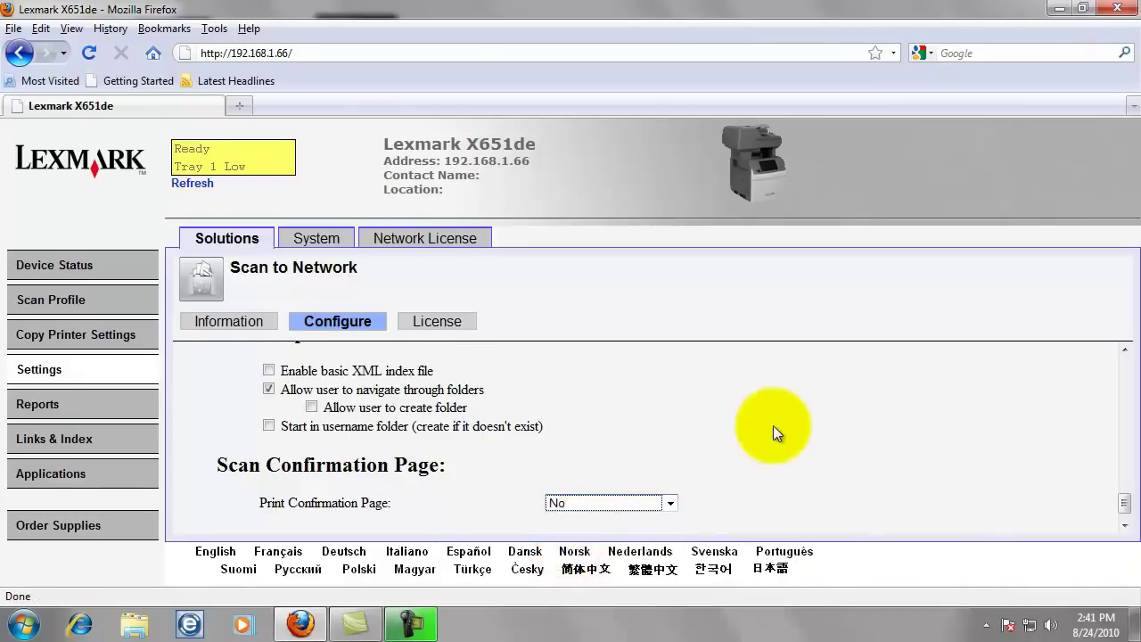
scroll(773, 426, "down", 1)
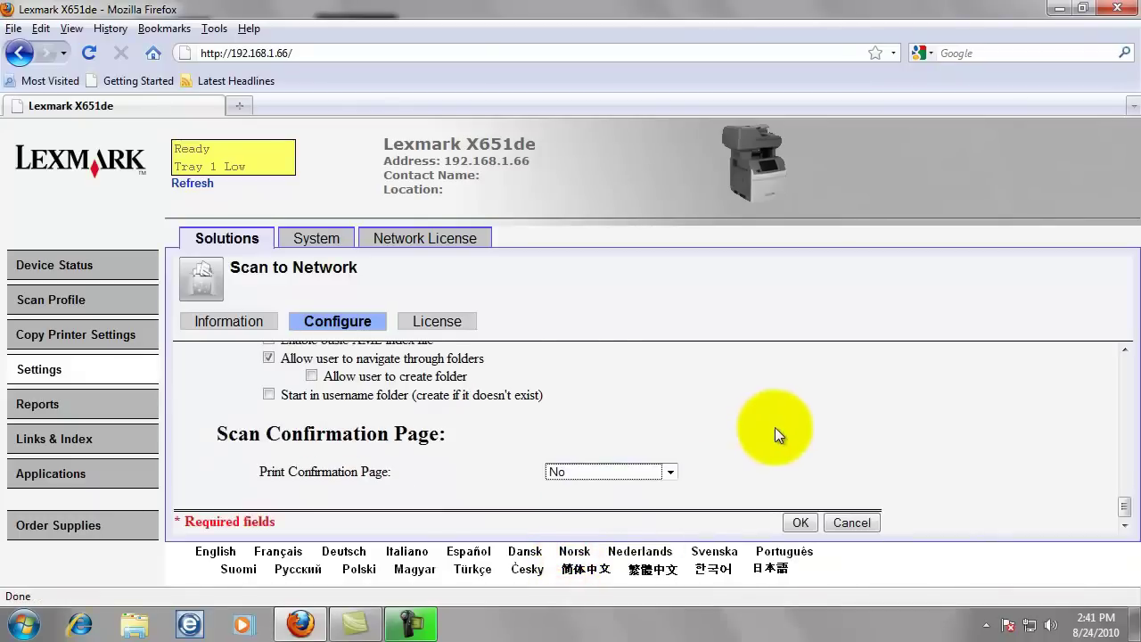
left_click(801, 522)
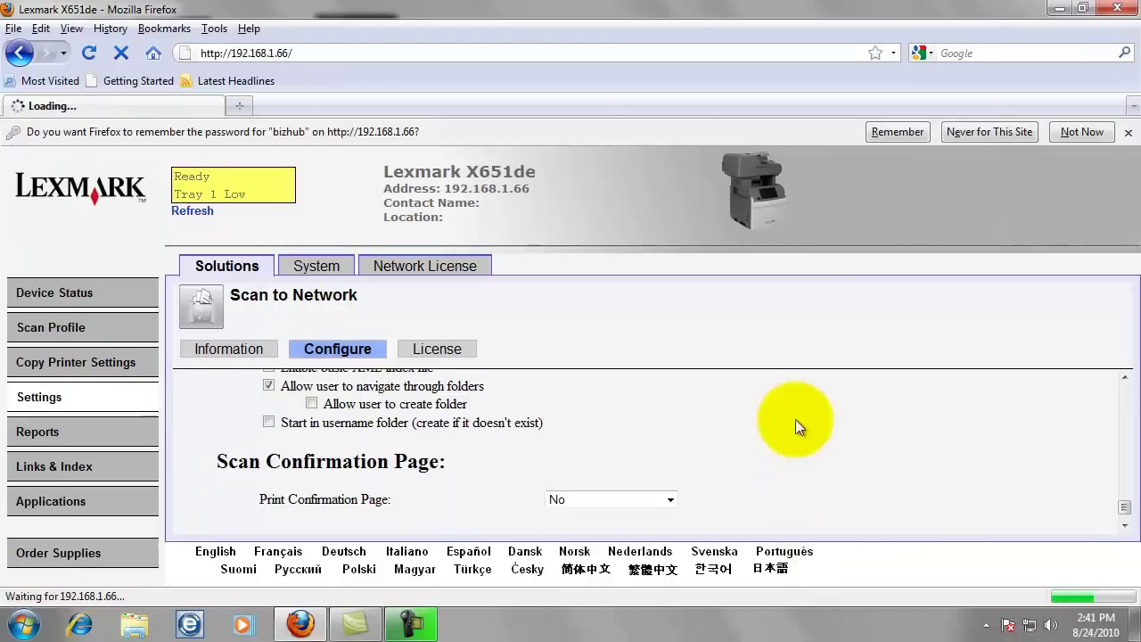